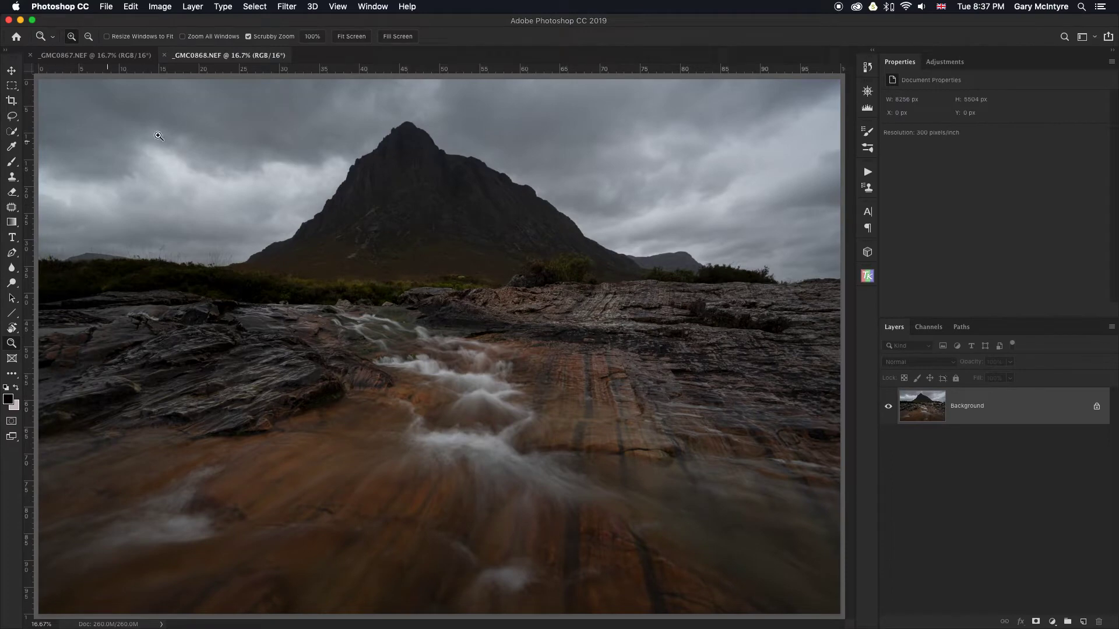
# - Inspect the focus and detail of the _GMC0867.NEF and _GMC0868.NEF images at close magnification
pyautogui.click(432, 262)
pyautogui.hotkey('ctrl', 'Tab')
pyautogui.moveTo(373, 402); pyautogui.dragTo(350, 405)
pyautogui.hotkey('ctrl', 'Tab')
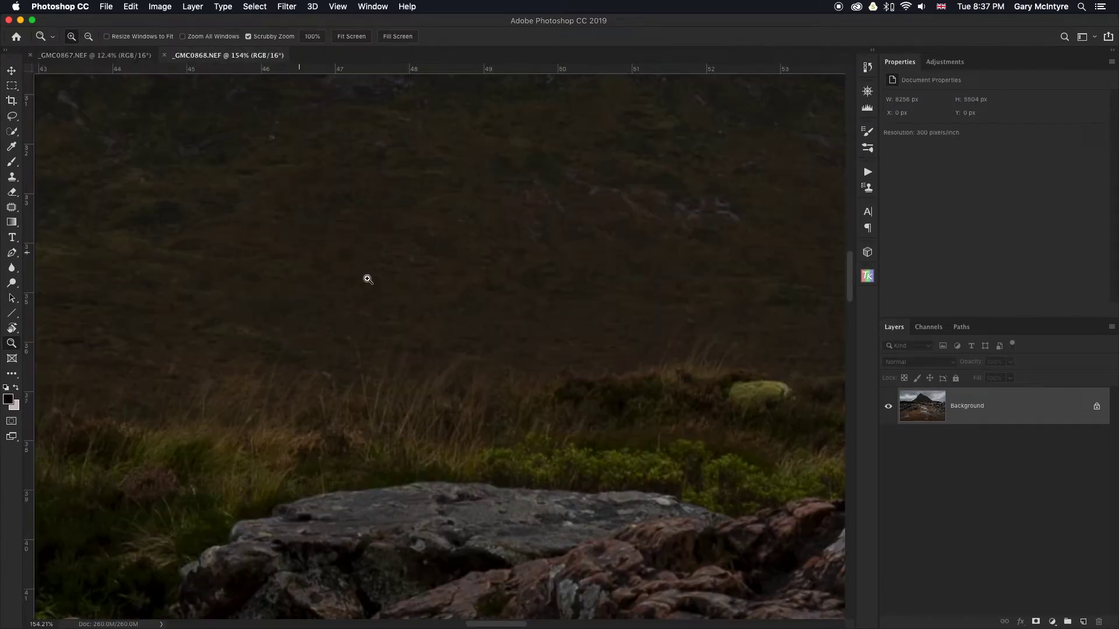
pyautogui.moveTo(420, 300); pyautogui.dragTo(311, 296)
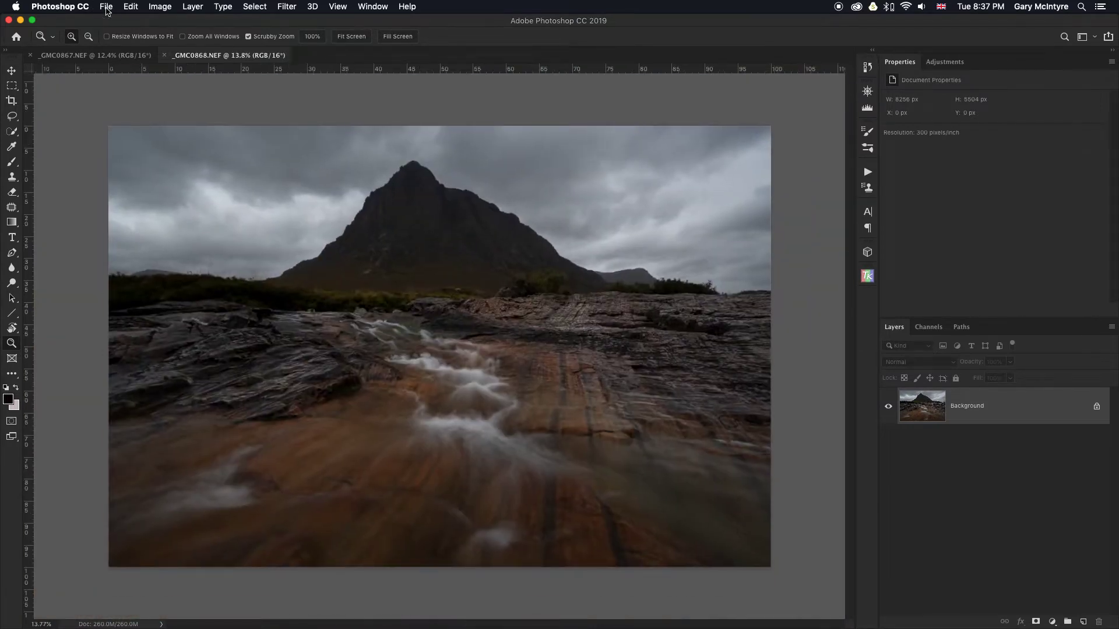
# - Load the two open NEF files into one layer stack with automatic alignment of the source images
pyautogui.click(107, 8)
pyautogui.moveTo(212, 271)
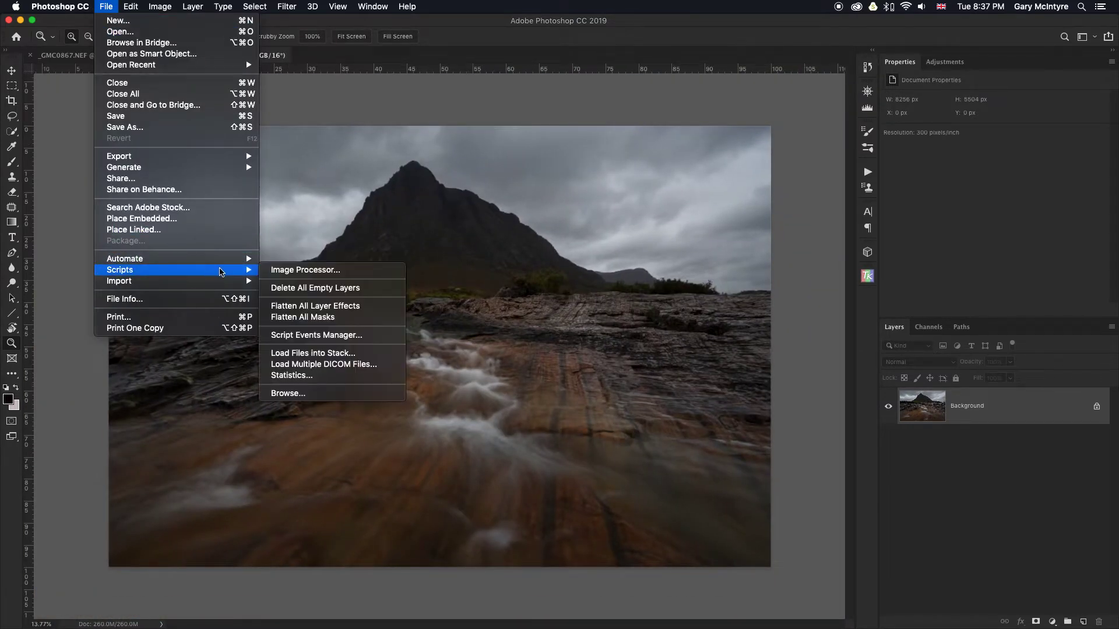
pyautogui.click(341, 353)
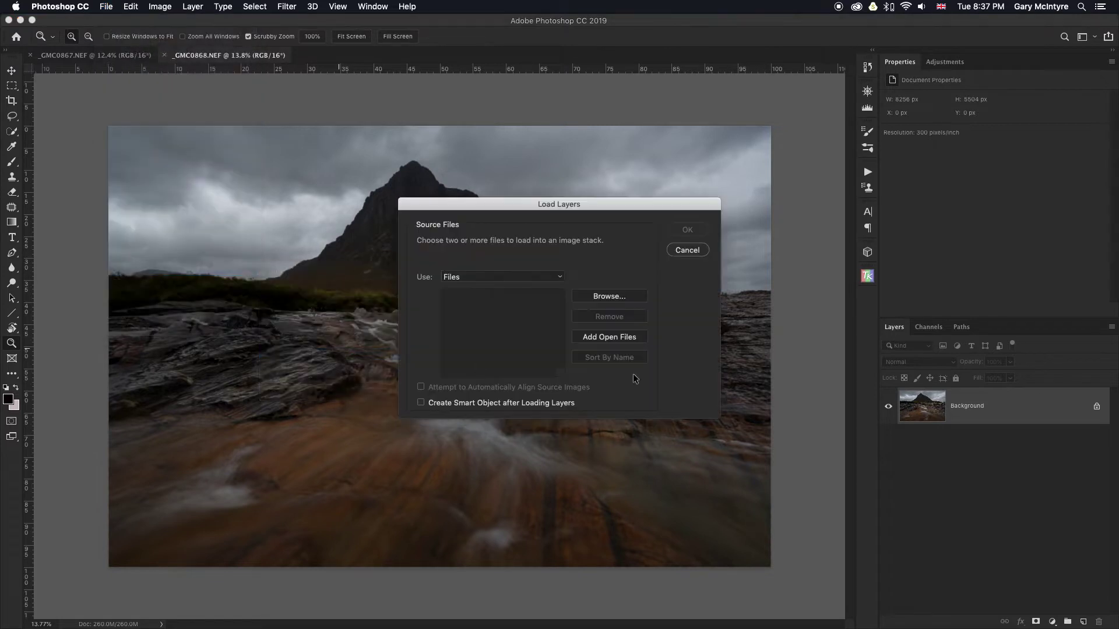
pyautogui.click(600, 337)
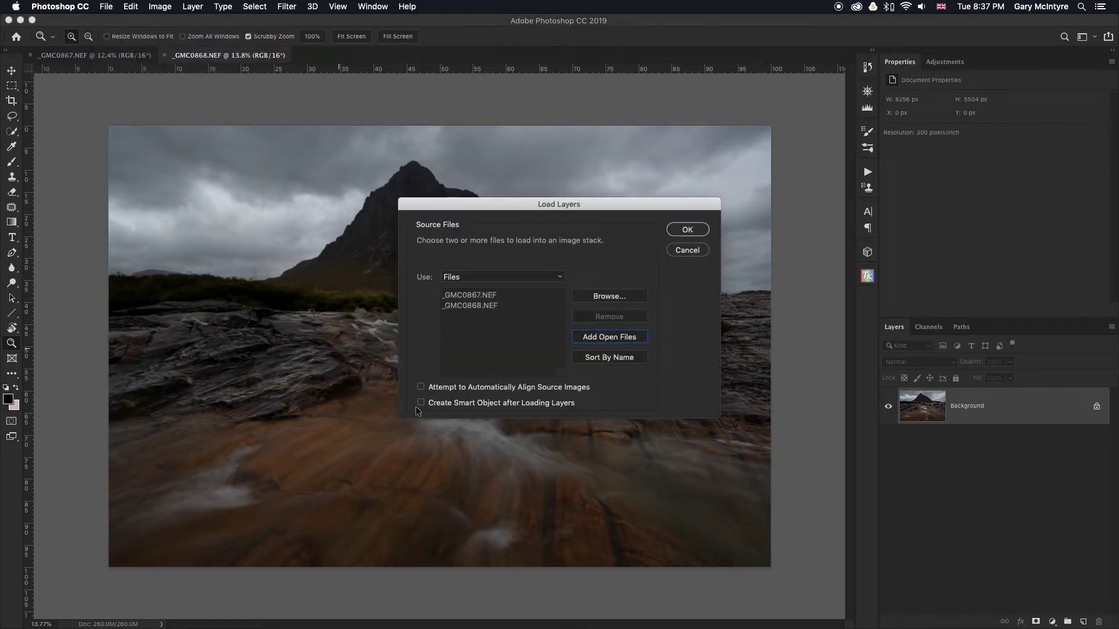
pyautogui.click(421, 389)
pyautogui.click(686, 230)
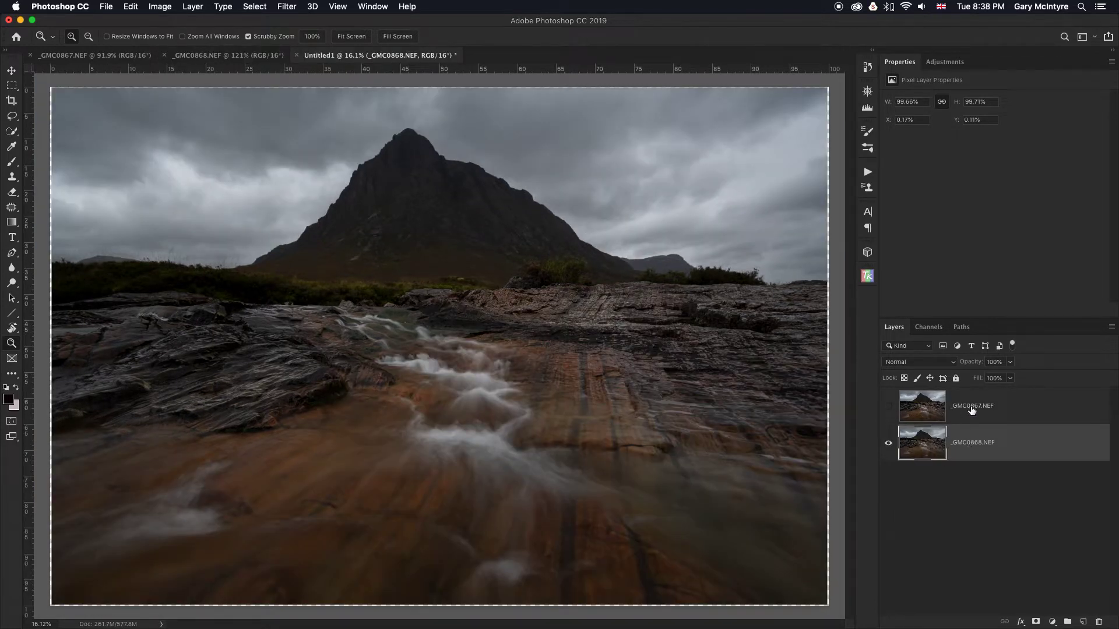
# - Rename the _GMC0867.NEF layer to foreground and the _GMC0868.NEF layer to background, and compare the two exposures
pyautogui.doubleClick(973, 443)
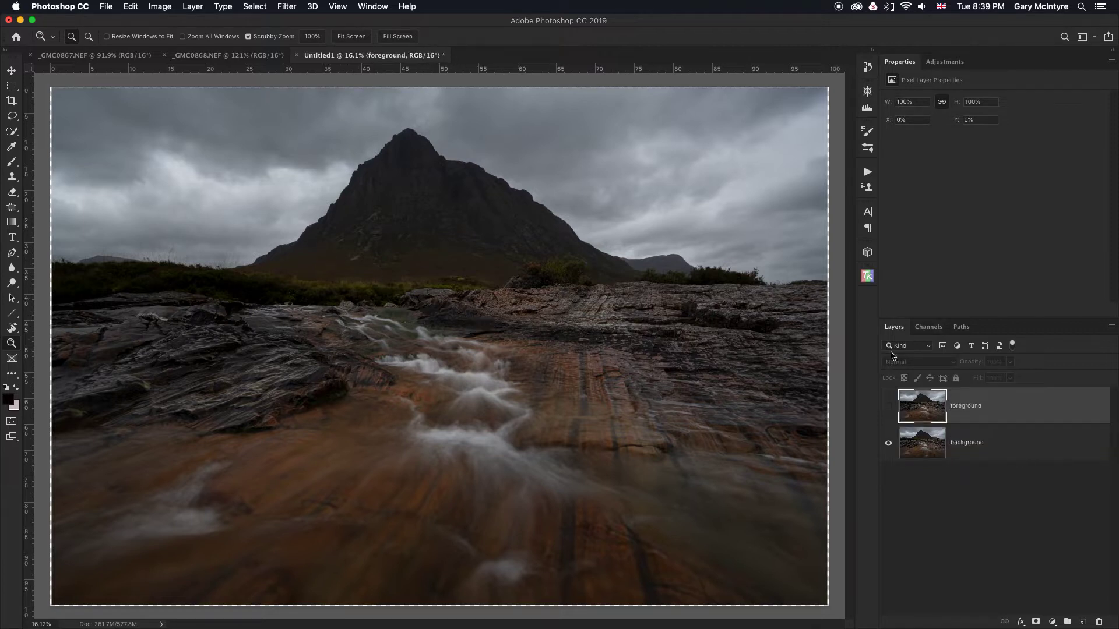
pyautogui.click(886, 408)
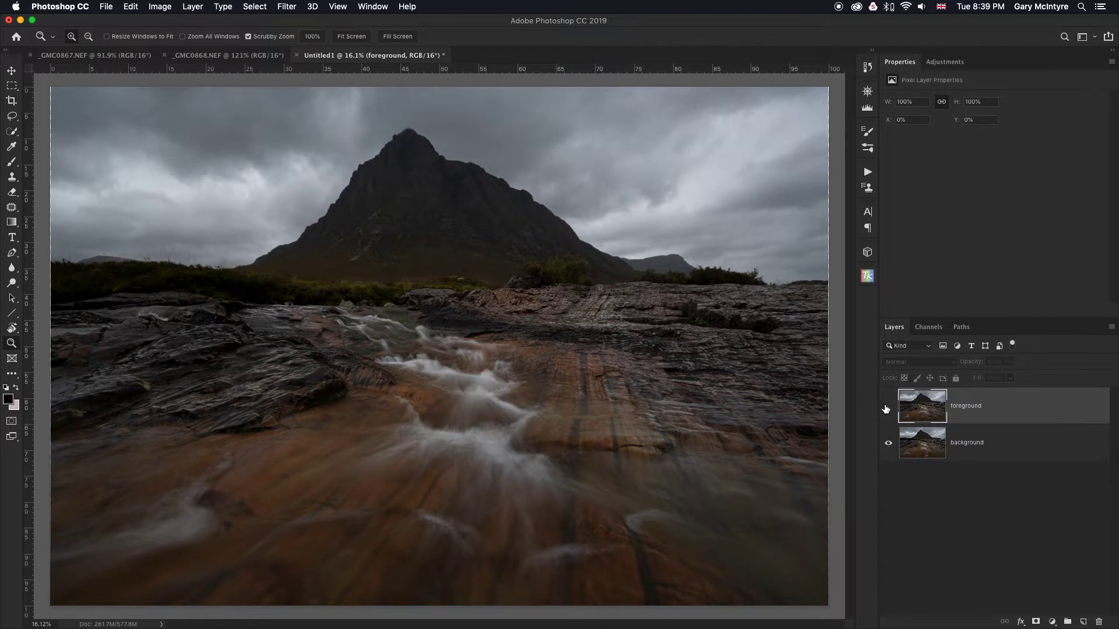
pyautogui.click(887, 408)
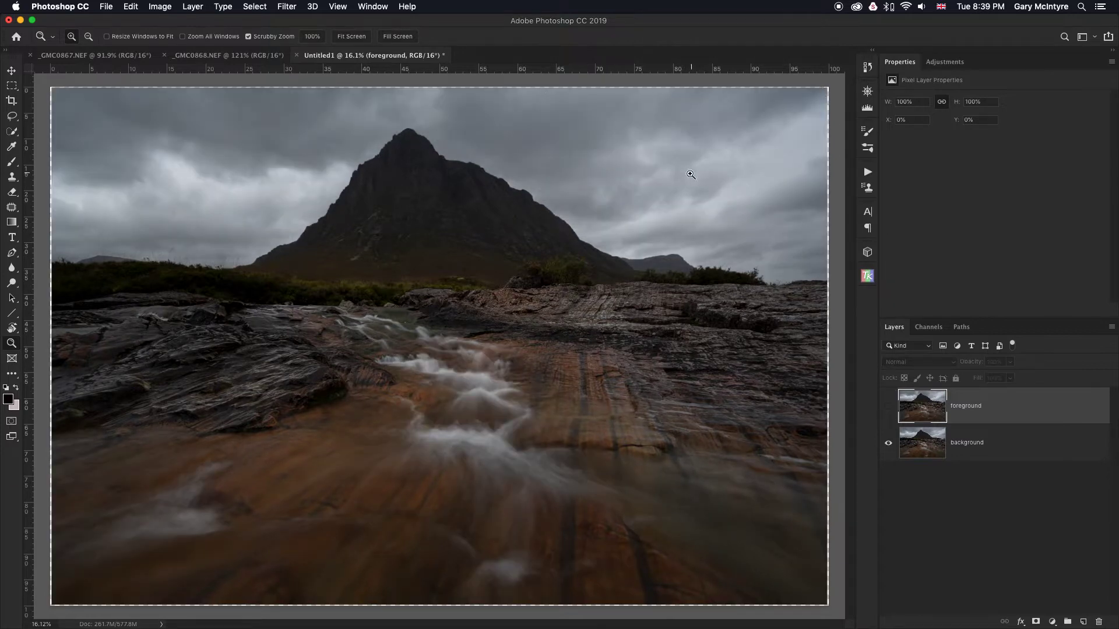
# - Crop the uneven edges off the aligned image stack
pyautogui.click(11, 100)
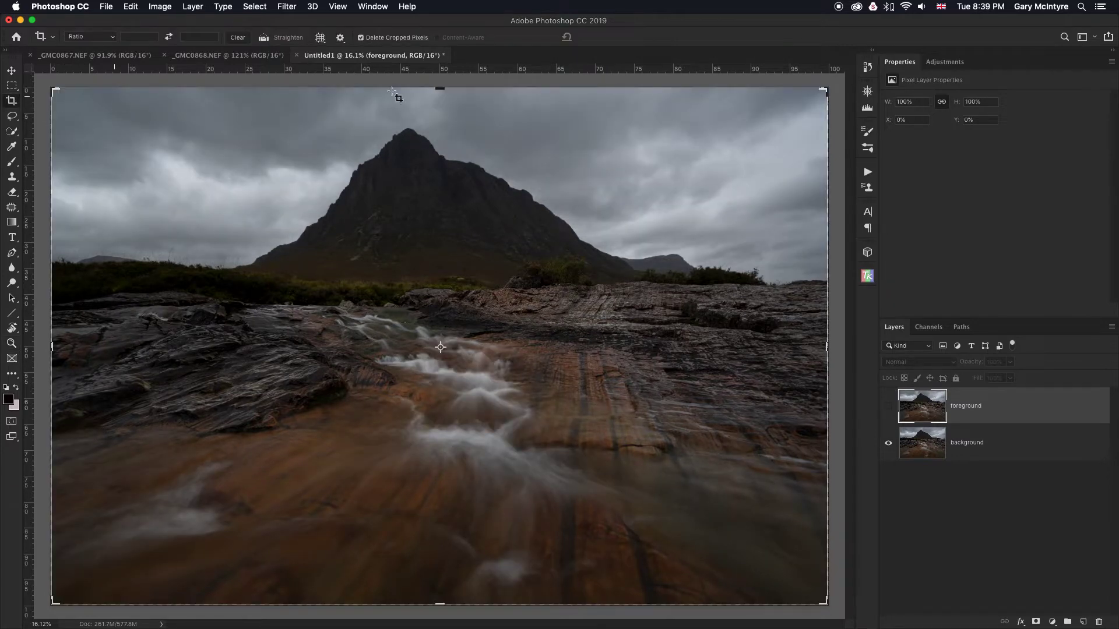
pyautogui.click(440, 91)
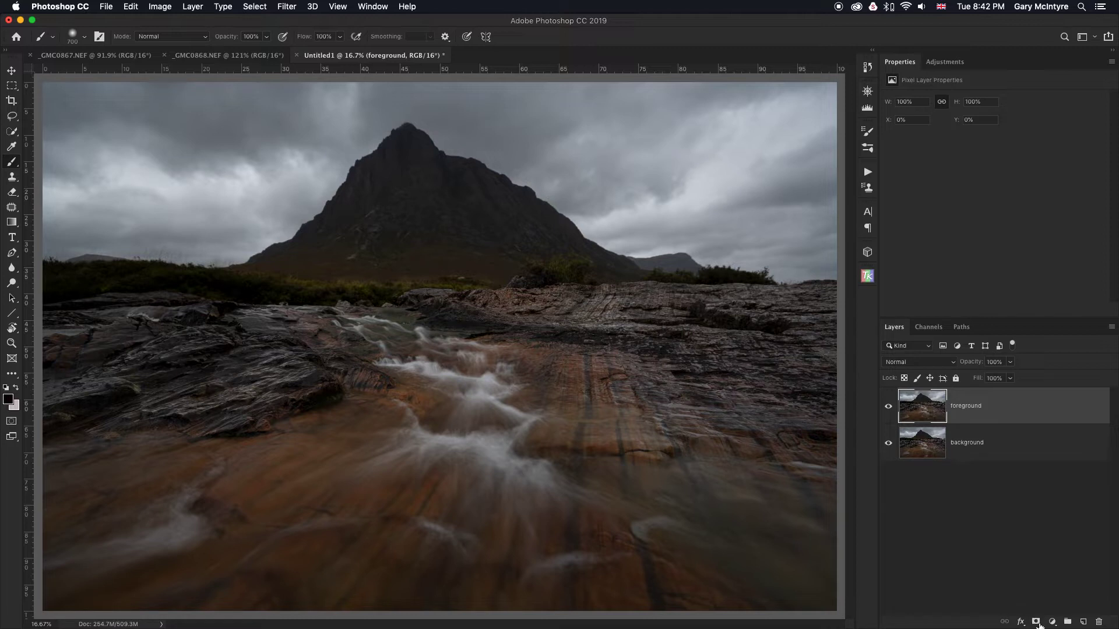
# - Add a layer mask to the foreground layer and paint black over the sky and mountain to reveal the background layer
pyautogui.click(1036, 621)
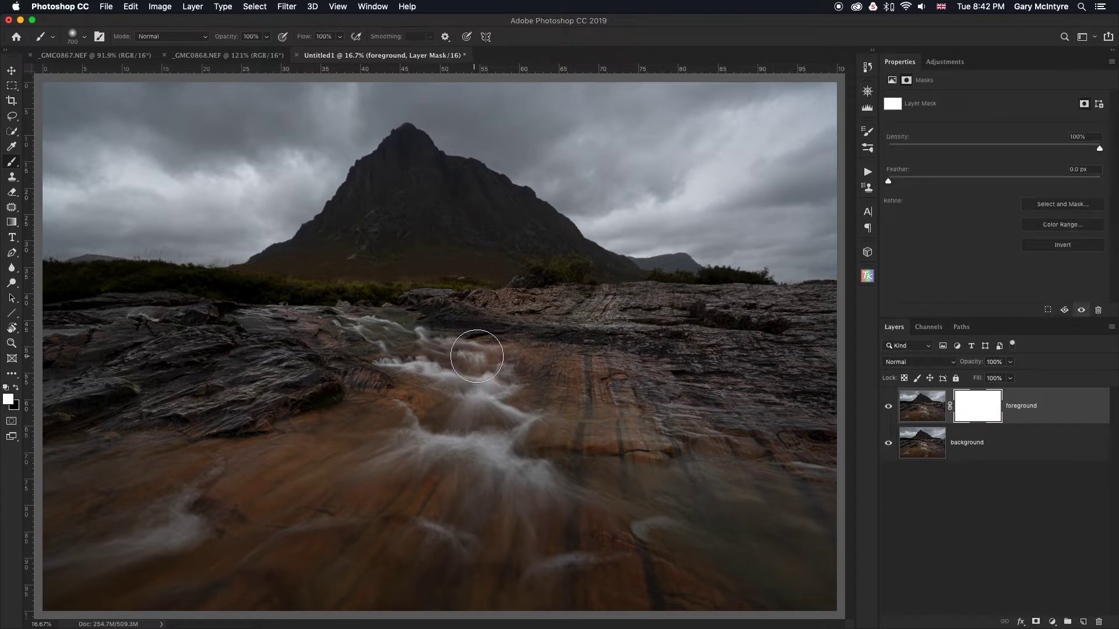
pyautogui.click(17, 388)
pyautogui.moveTo(300, 170)
pyautogui.mouseDown()
pyautogui.moveTo(60, 105)
pyautogui.moveTo(665, 133)
pyautogui.moveTo(431, 243)
pyautogui.mouseUp()
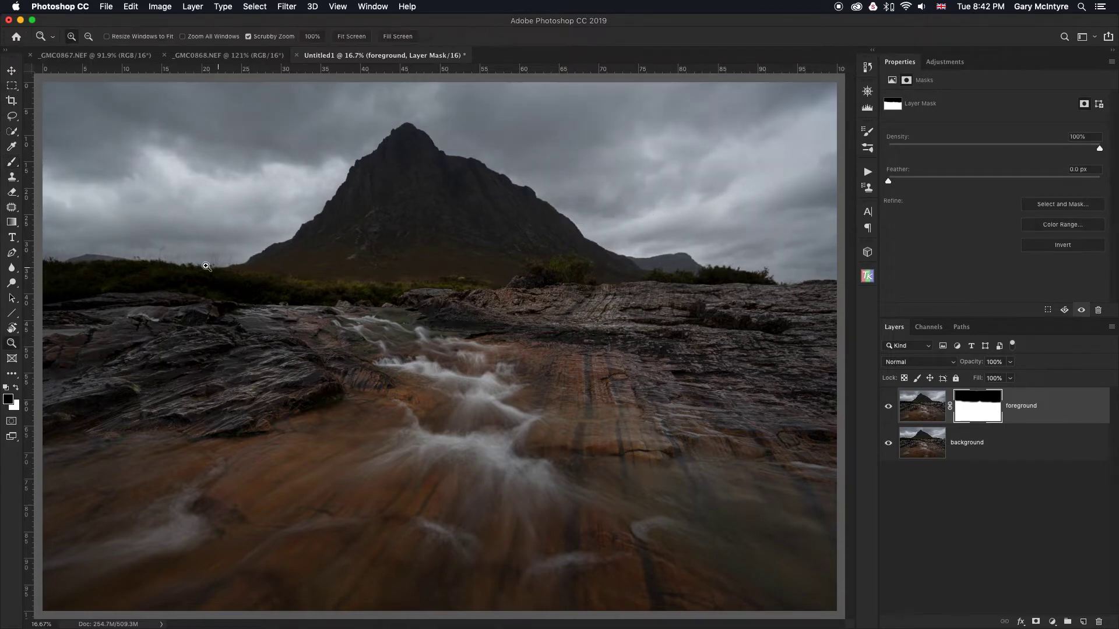
# - Refine the foreground mask in black with a 250 px brush around the bushes along the horizon
pyautogui.scroll(10, 394, 288)
pyautogui.press('[')
pyautogui.press('[')
pyautogui.press('[')
pyautogui.press('[')
pyautogui.press('[')
pyautogui.press('[')
pyautogui.press('[')
pyautogui.press('[')
pyautogui.hscroll(5, 286, 173)
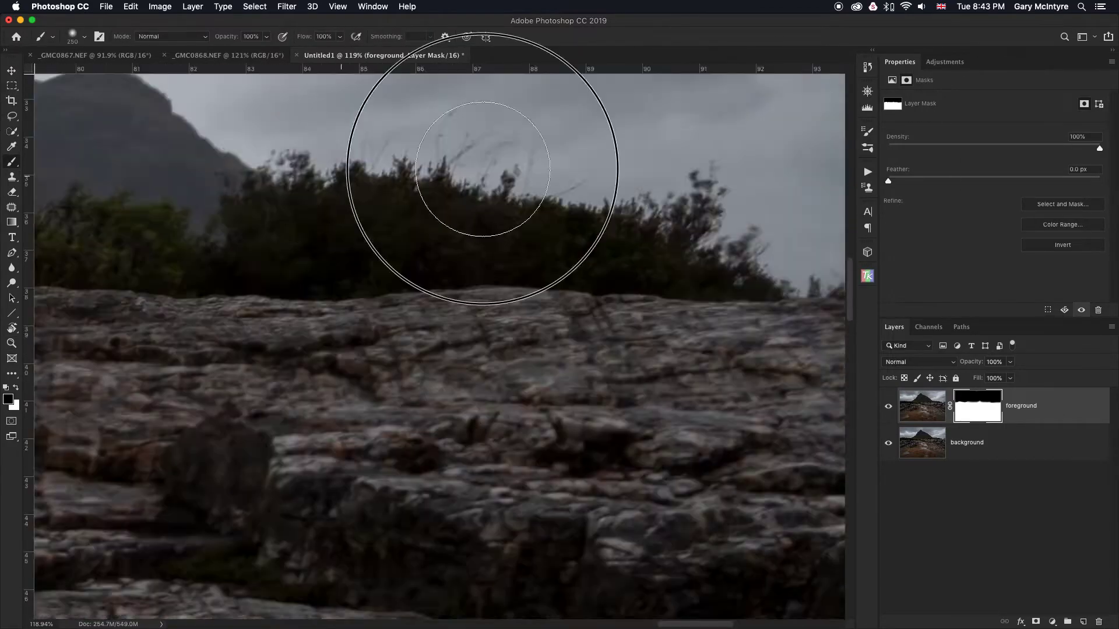
pyautogui.hscroll(5, 286, 174)
pyautogui.hscroll(5, 212, 305)
pyautogui.hscroll(-10, 517, 310)
pyautogui.hscroll(-10, 412, 320)
# - Restore foreground areas along the rock and vegetation edge by painting white on the layer mask
pyautogui.press('z')
pyautogui.scroll(3, 439, 424)
pyautogui.hscroll(-10, 439, 424)
pyautogui.scroll(-3, 120, 304)
pyautogui.press('b')
pyautogui.press('x')
pyautogui.hscroll(10, 121, 338)
pyautogui.hscroll(5, 238, 455)
pyautogui.press('super+0')
pyautogui.press('x')
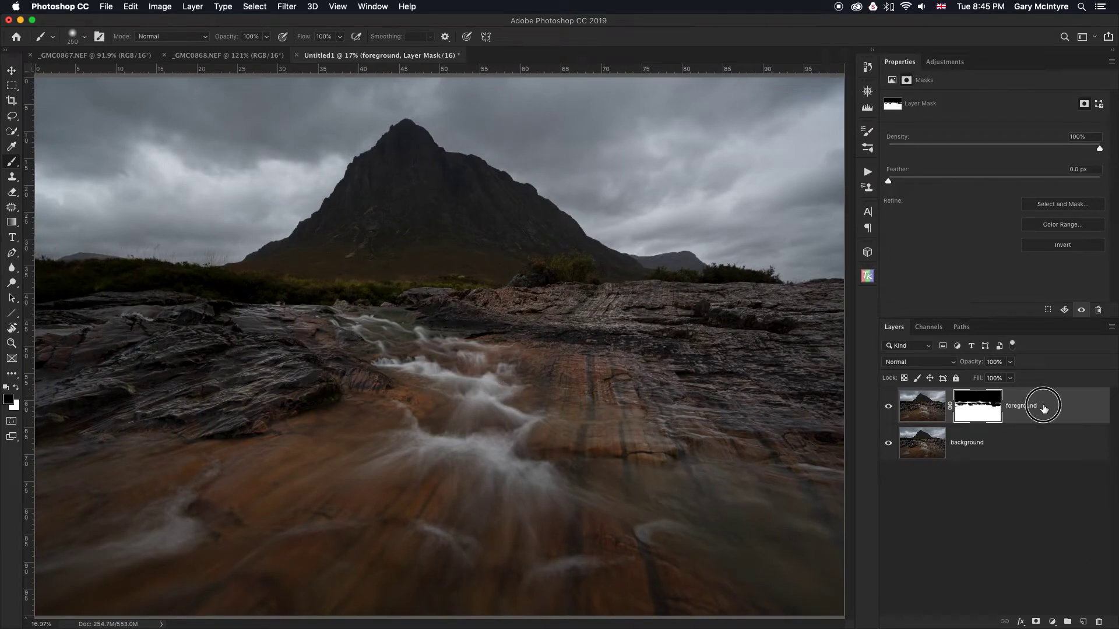
# - Stamp all visible layers into a new merged layer and open it in the Luminar 3 filter
pyautogui.press('super+2')
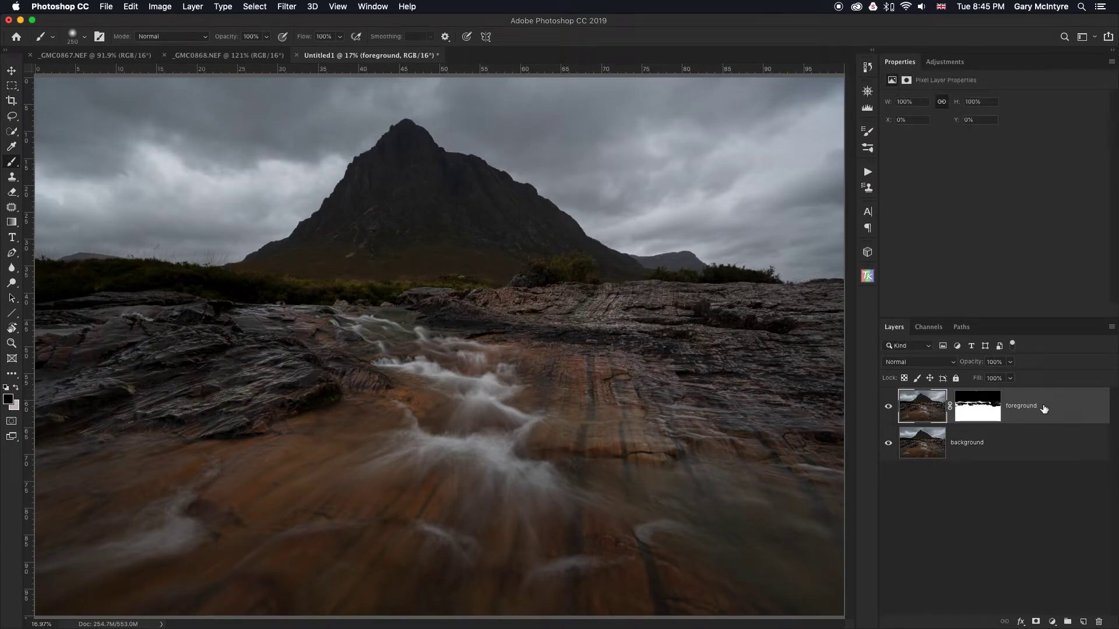
pyautogui.press('super+alt+shift+e')
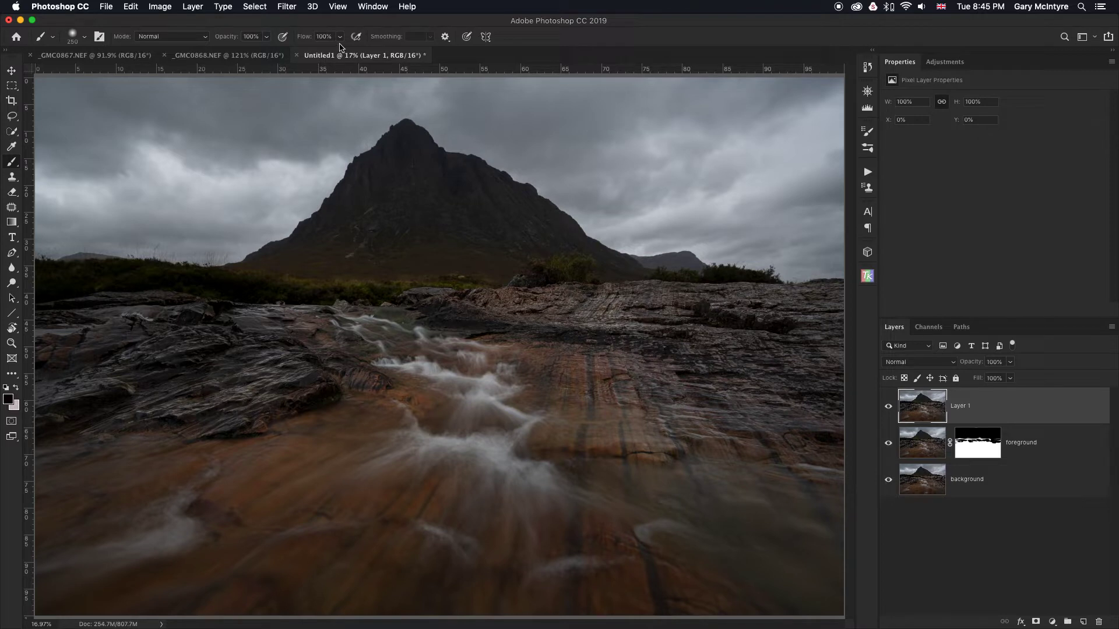
pyautogui.click(295, 11)
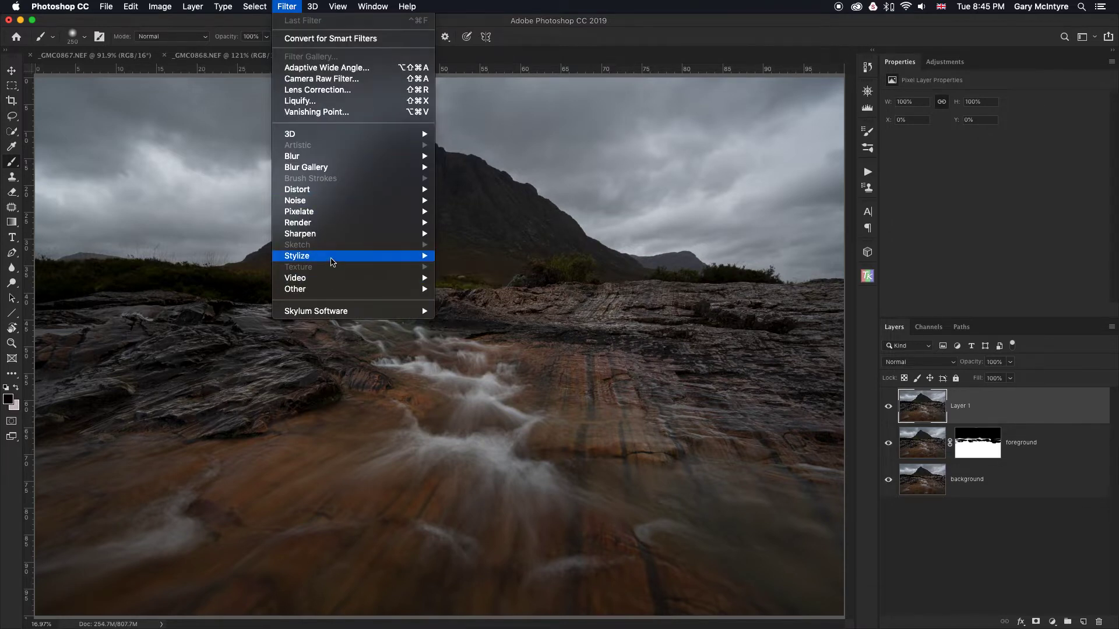
pyautogui.moveTo(359, 313)
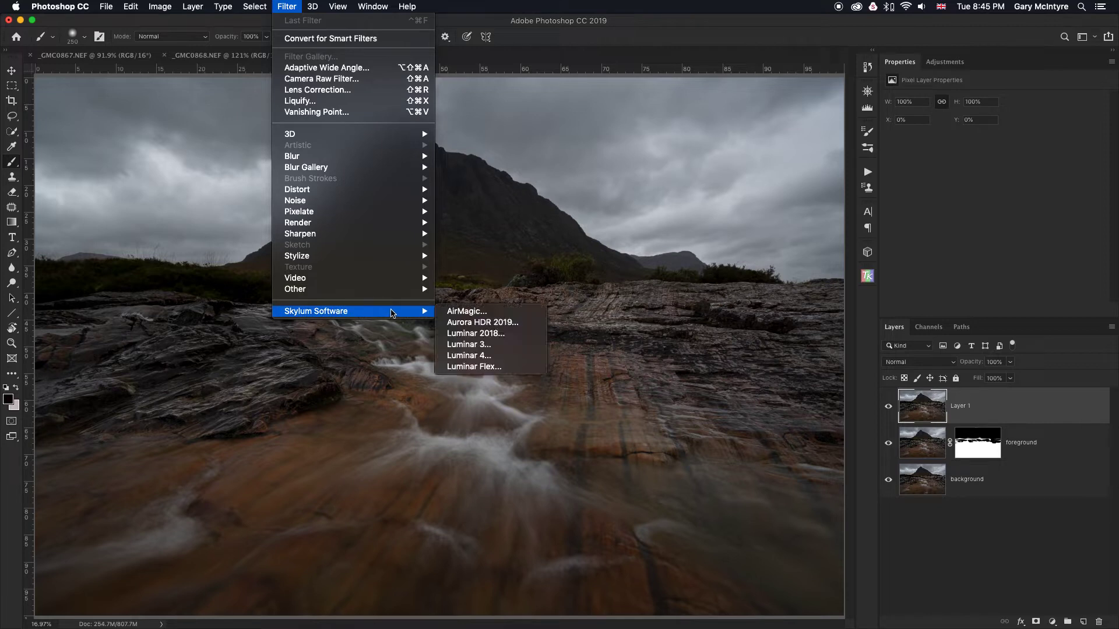
pyautogui.click(466, 350)
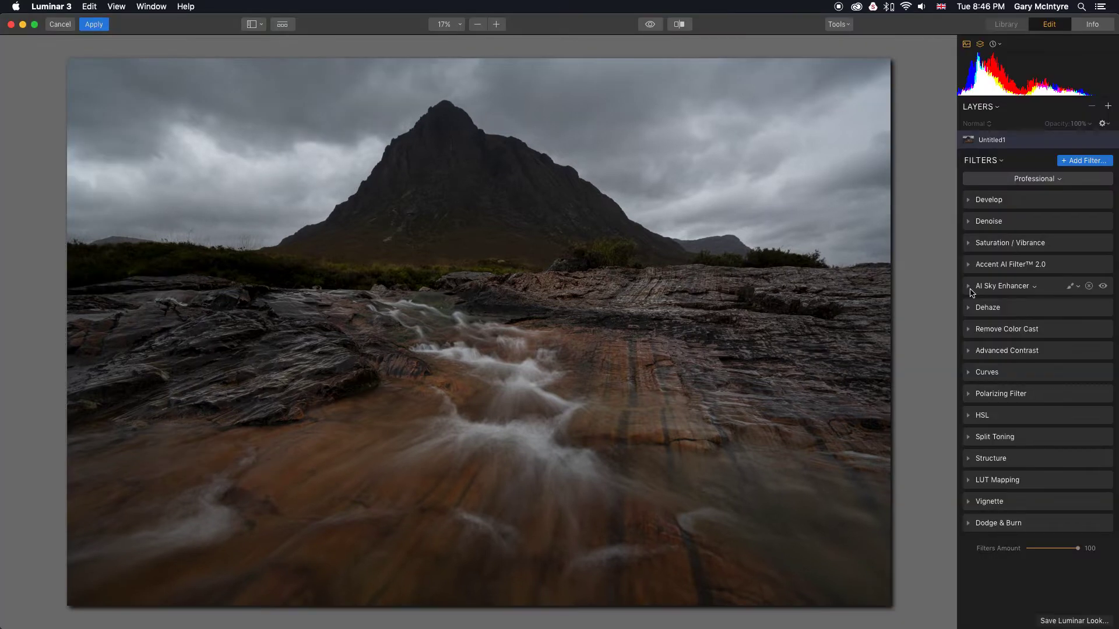
# - Raise the AI Sky Enhancer amount to bring out the clouds
pyautogui.click(969, 287)
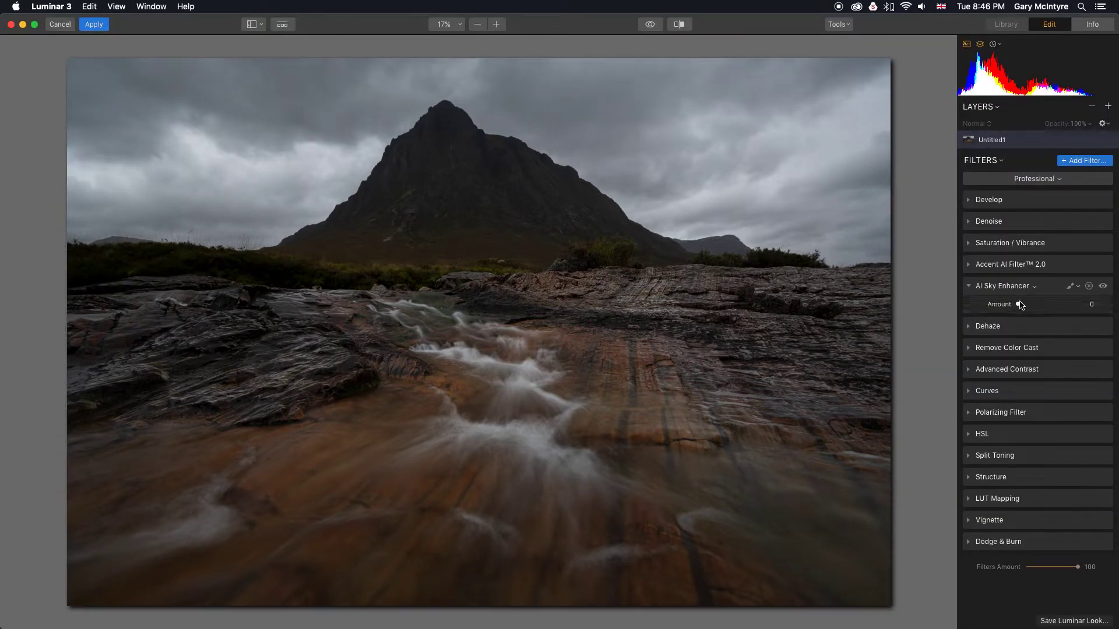
pyautogui.moveTo(1019, 304); pyautogui.dragTo(1092, 305)
pyautogui.click(982, 286)
# - Set the Accent AI Filter 2.0 boost to 33
pyautogui.click(991, 265)
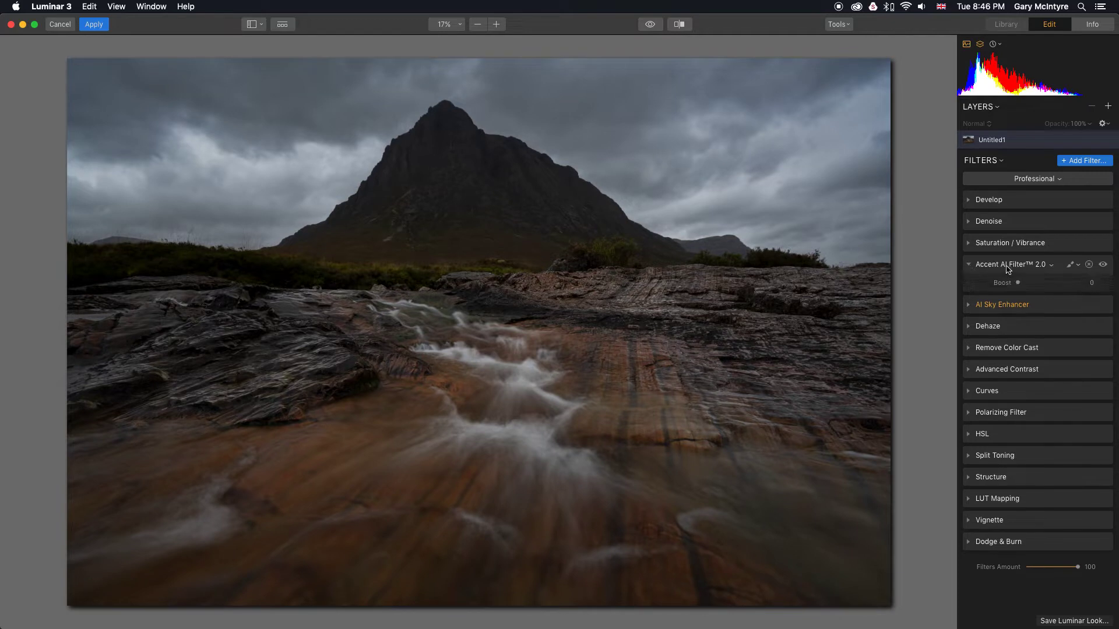
pyautogui.moveTo(1018, 283); pyautogui.dragTo(1040, 287)
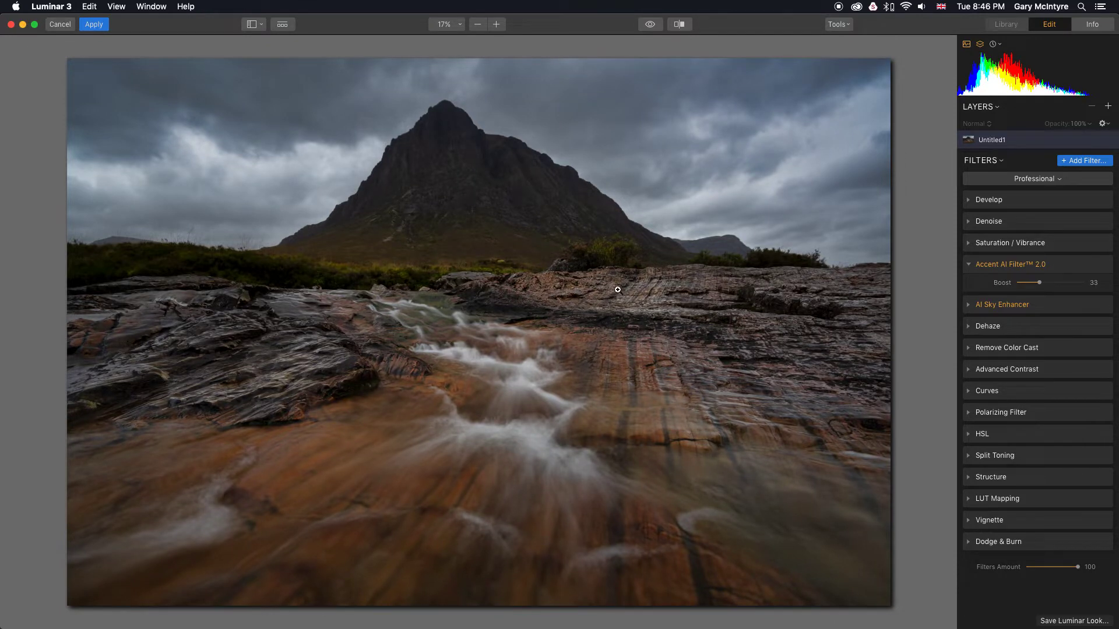
pyautogui.click(968, 265)
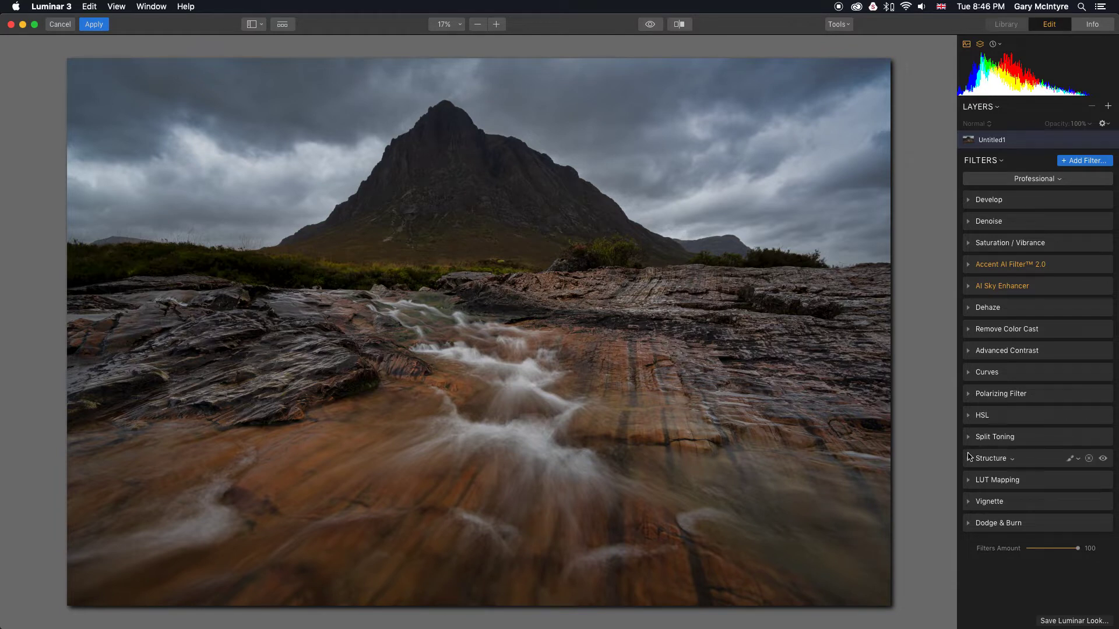
# - Increase the Polarizing Filter amount slightly
pyautogui.click(969, 394)
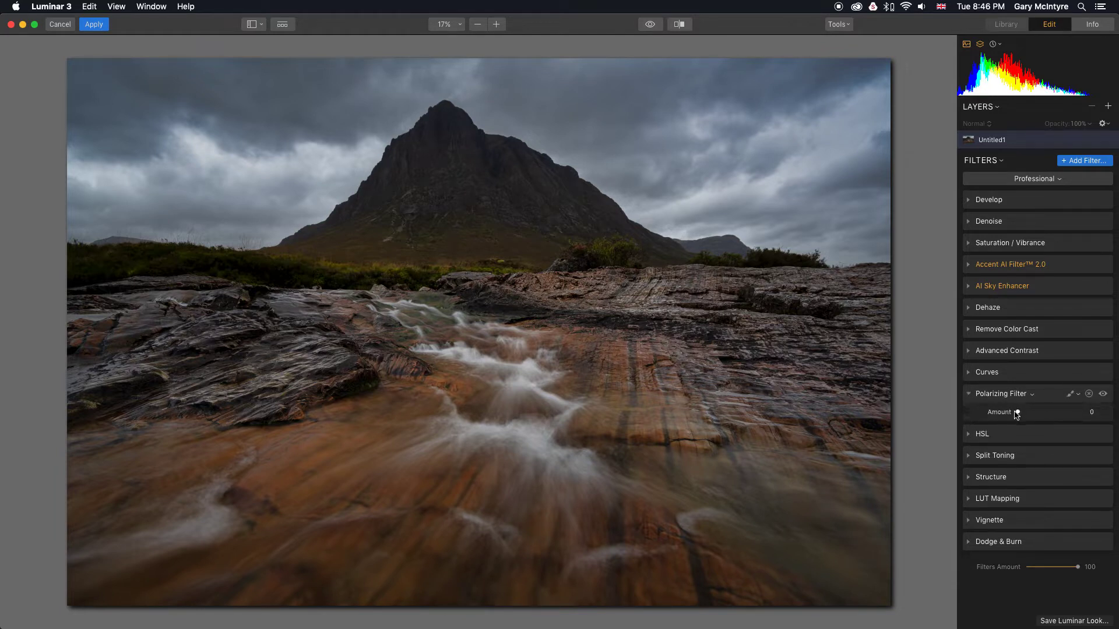
pyautogui.moveTo(1018, 413); pyautogui.dragTo(1034, 413)
pyautogui.click(970, 395)
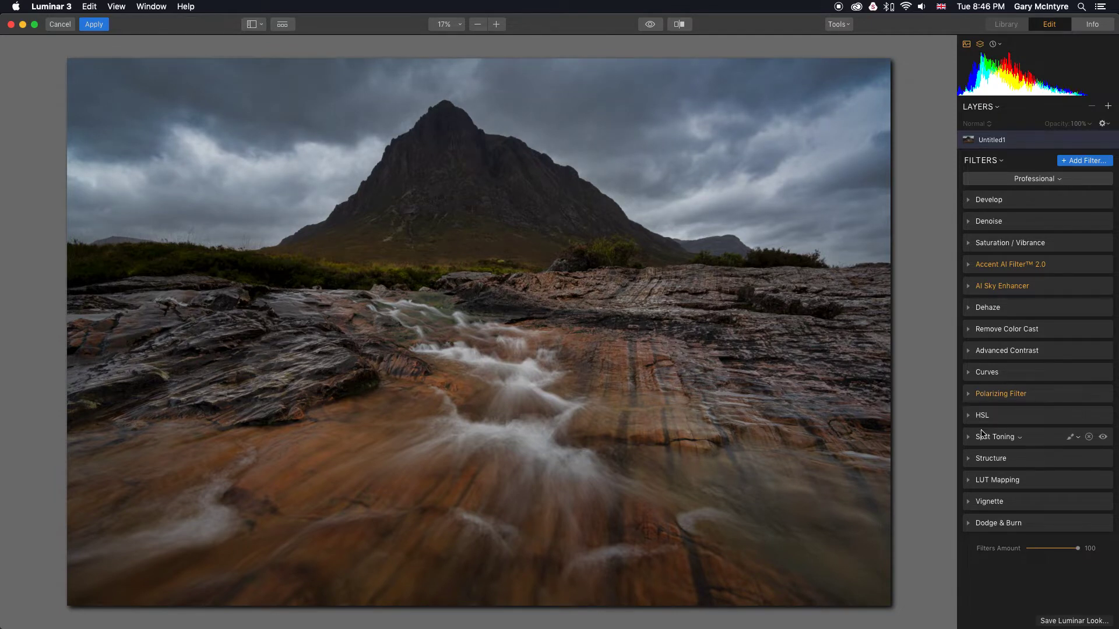
# - Reduce the blue saturation with the HSL filter and adjust its luminance for a darker, more neutral sky
pyautogui.click(968, 416)
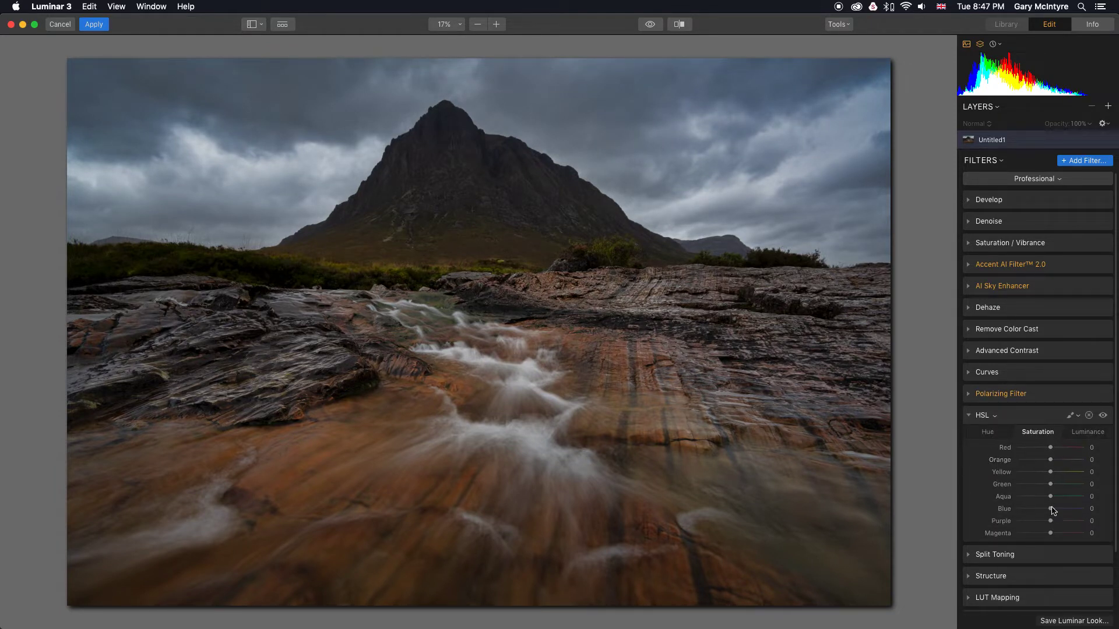
pyautogui.moveTo(1053, 512); pyautogui.dragTo(1029, 509)
pyautogui.click(1091, 435)
pyautogui.click(969, 418)
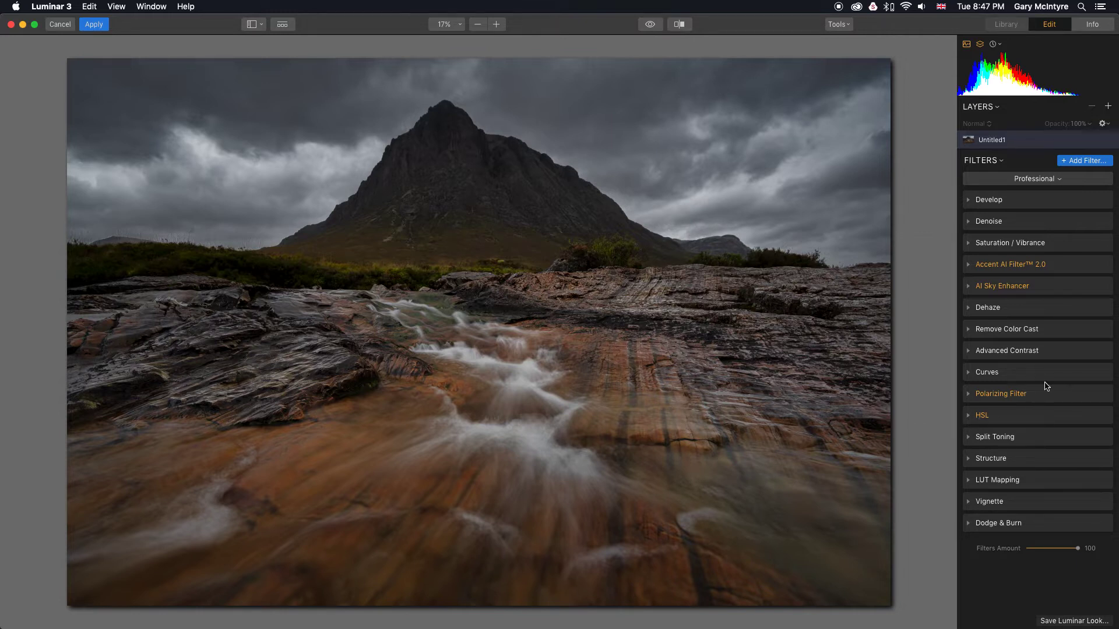
# - Add the AI Structure filter from the filters catalog to the workspace
pyautogui.click(1085, 161)
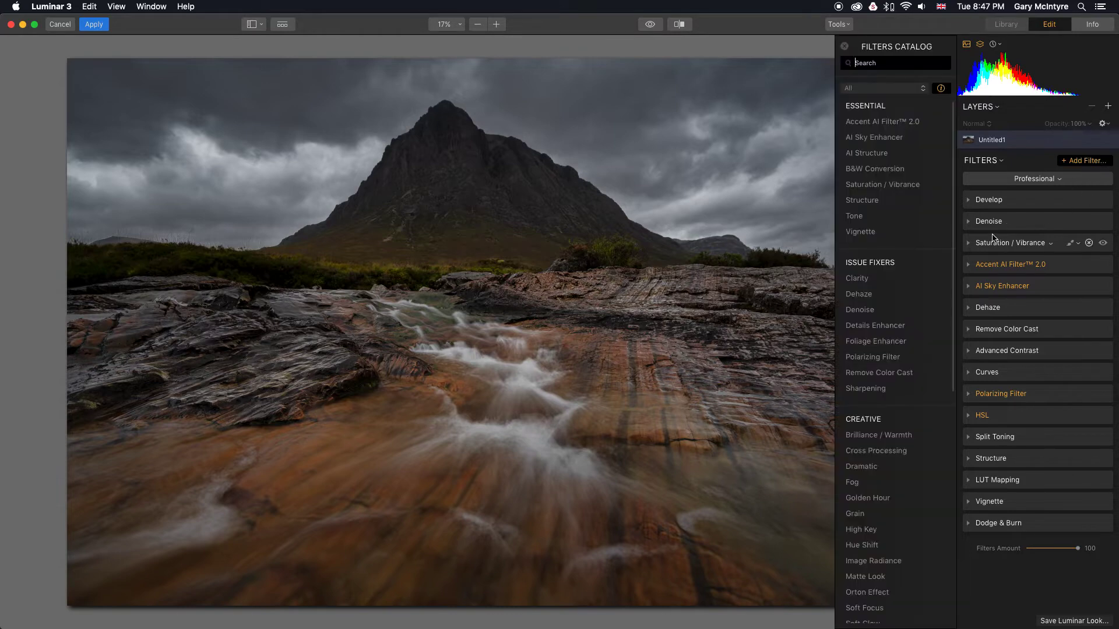
pyautogui.moveTo(881, 162)
pyautogui.moveTo(890, 191)
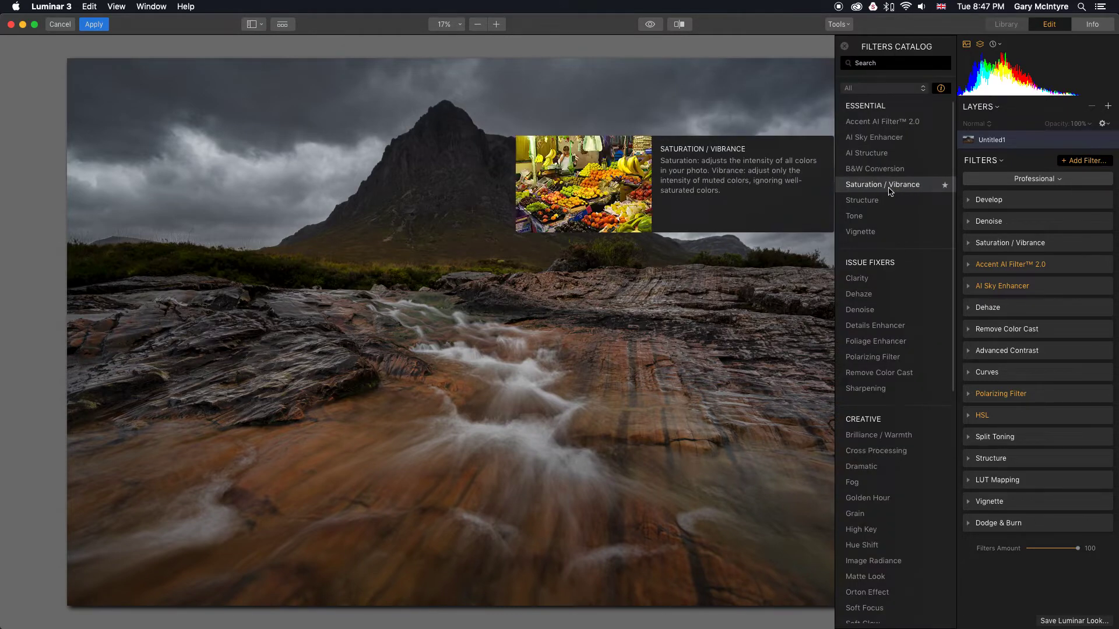
pyautogui.click(869, 153)
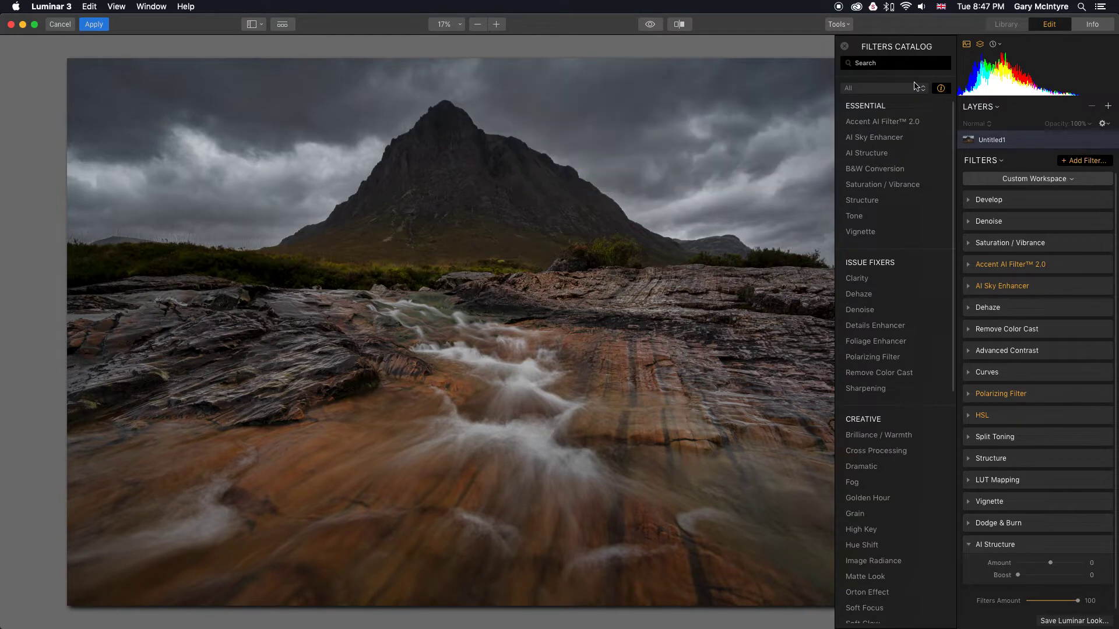
pyautogui.click(845, 46)
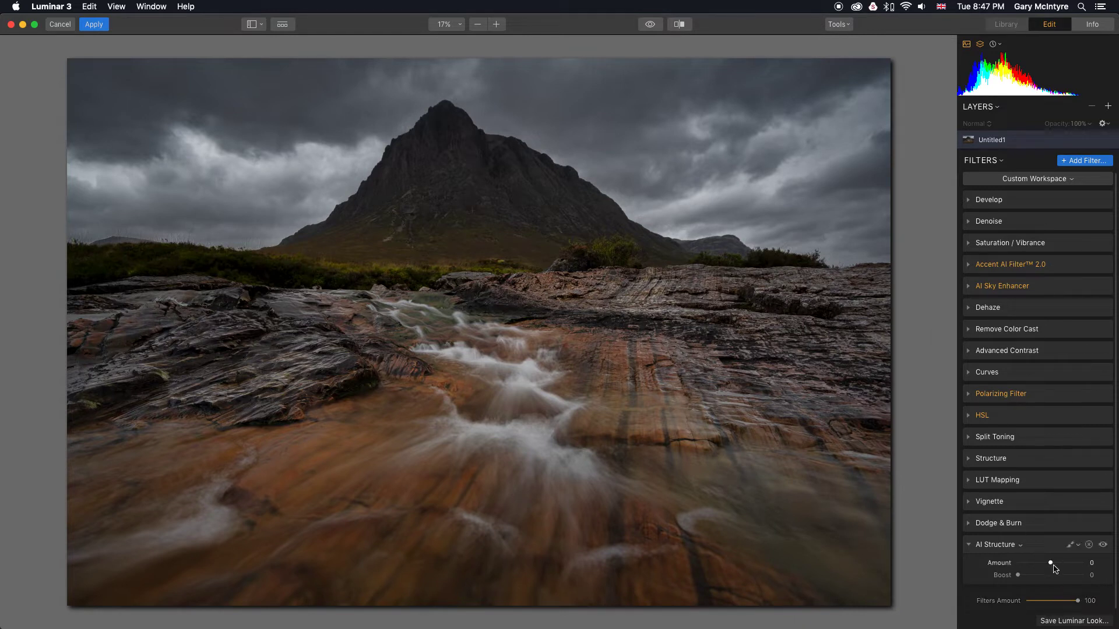
# - Set the AI Structure amount to about 27
pyautogui.moveTo(1051, 566)
pyautogui.mouseDown()
pyautogui.moveTo(1072, 565)
pyautogui.moveTo(1063, 566)
pyautogui.mouseUp()
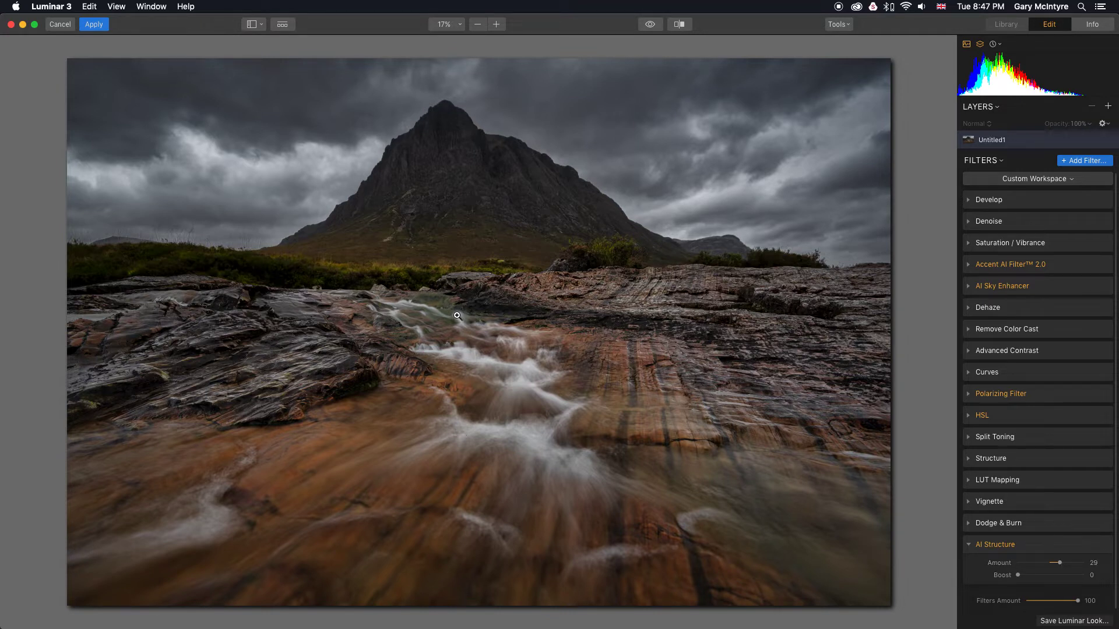
pyautogui.click(1060, 564)
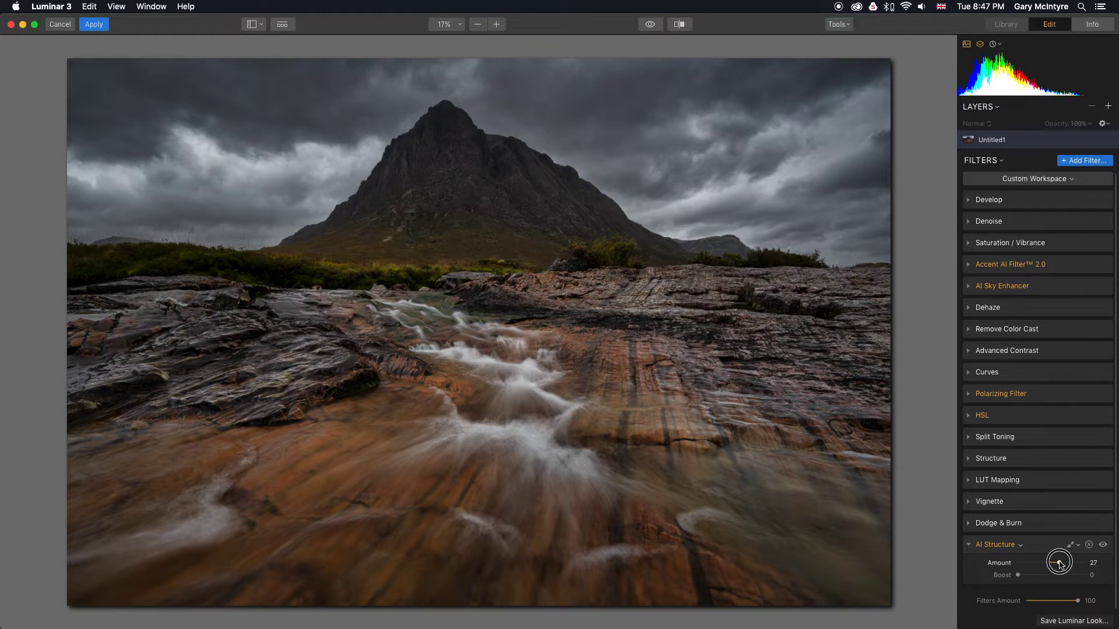
pyautogui.moveTo(1060, 563); pyautogui.dragTo(1058, 564)
pyautogui.click(971, 547)
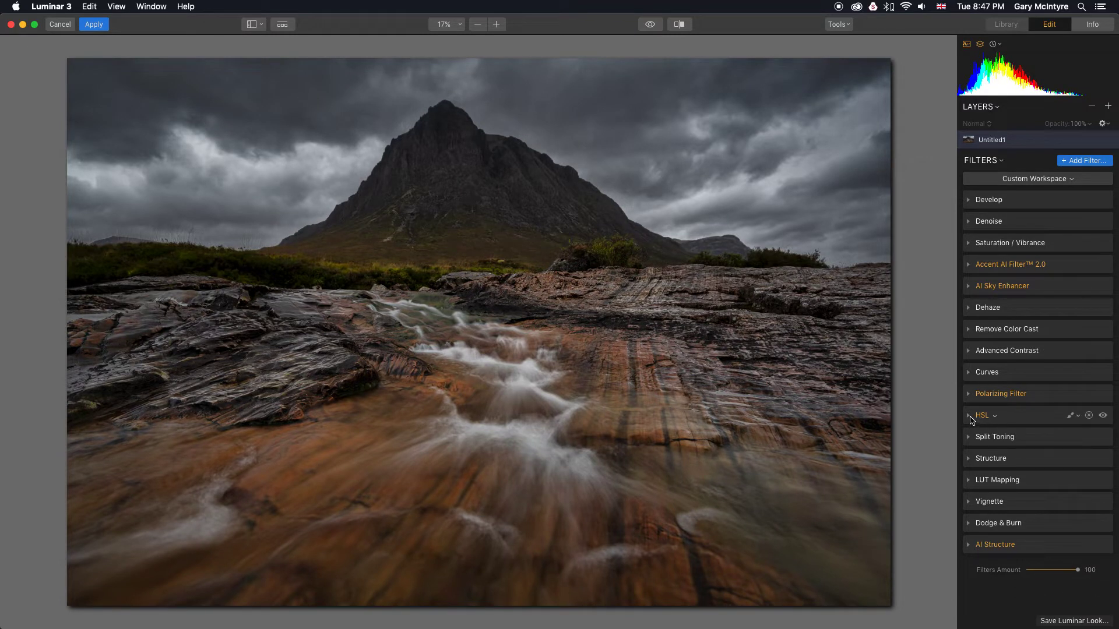
# - Raise the HSL filter's luminance for orange to 30 and for yellow to 17
pyautogui.click(977, 415)
pyautogui.moveTo(1053, 464); pyautogui.dragTo(1064, 464)
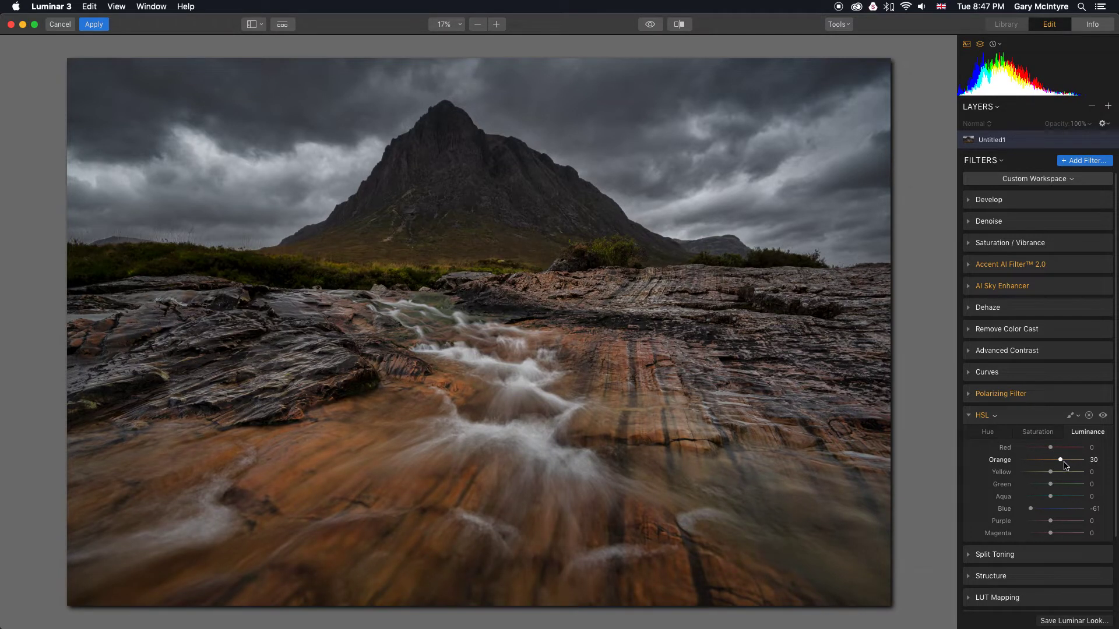
pyautogui.moveTo(1051, 475); pyautogui.dragTo(1058, 476)
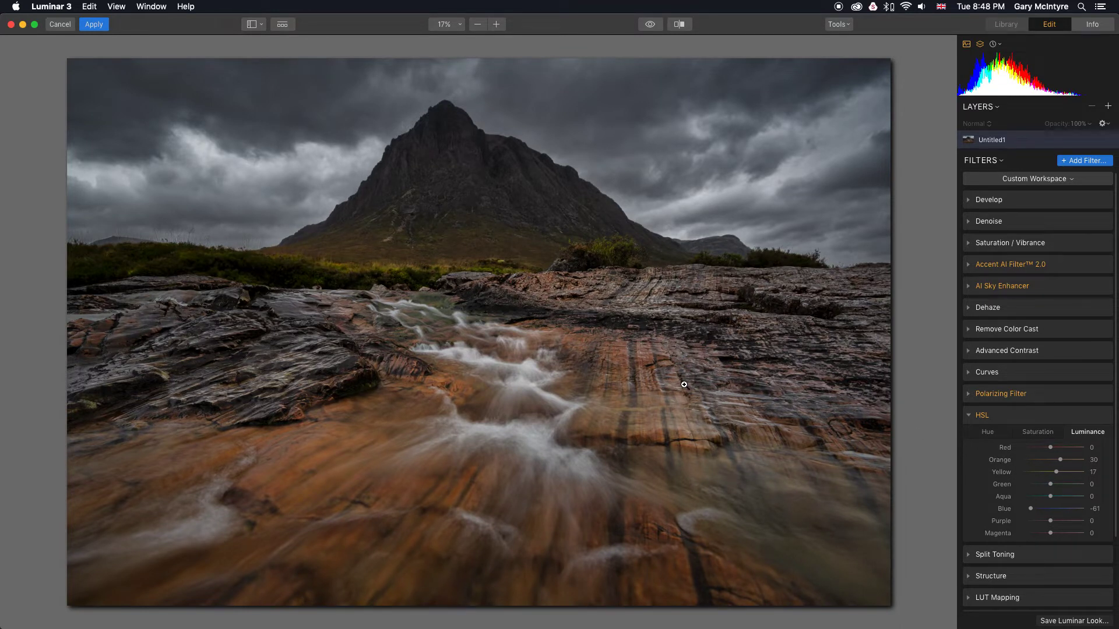
pyautogui.click(969, 415)
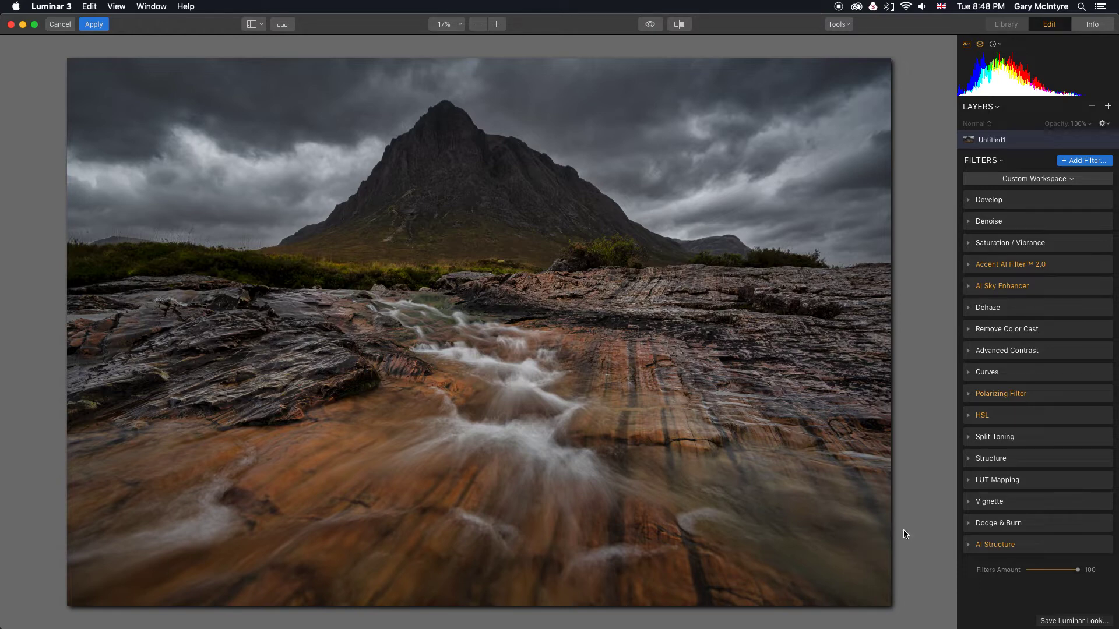
# - Add a subtle dark vignette with the Vignette filter's amount set to -4
pyautogui.click(969, 501)
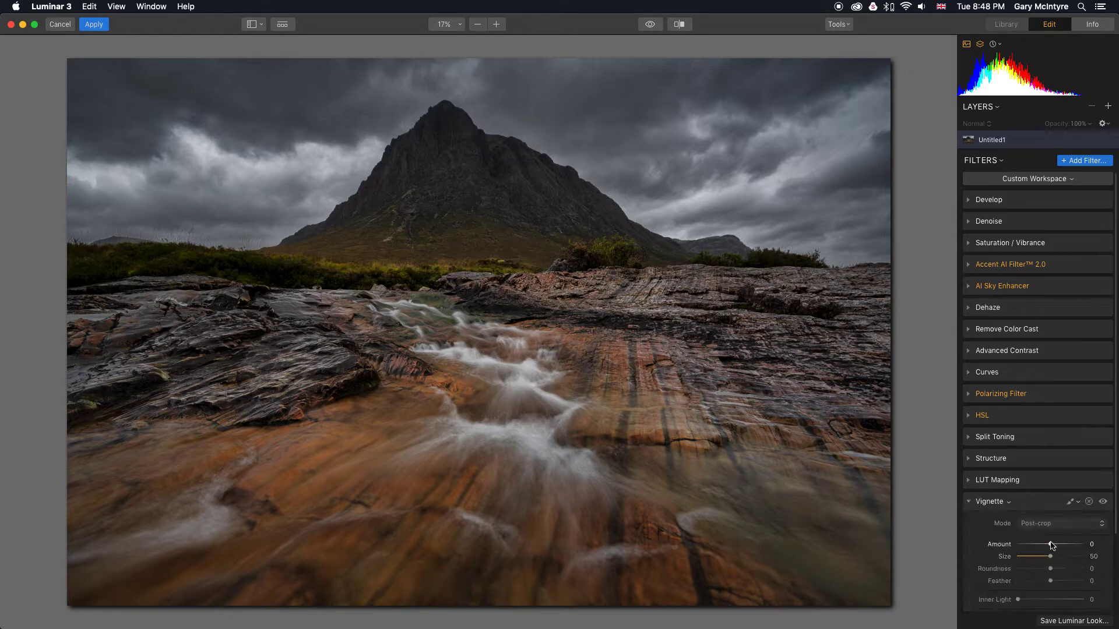
pyautogui.moveTo(1050, 547)
pyautogui.mouseDown()
pyautogui.moveTo(1002, 545)
pyautogui.moveTo(1049, 546)
pyautogui.mouseUp()
# - Compare the before and after versions across the whole image and apply the Luminar edits back to the Photoshop layer
pyautogui.click(679, 24)
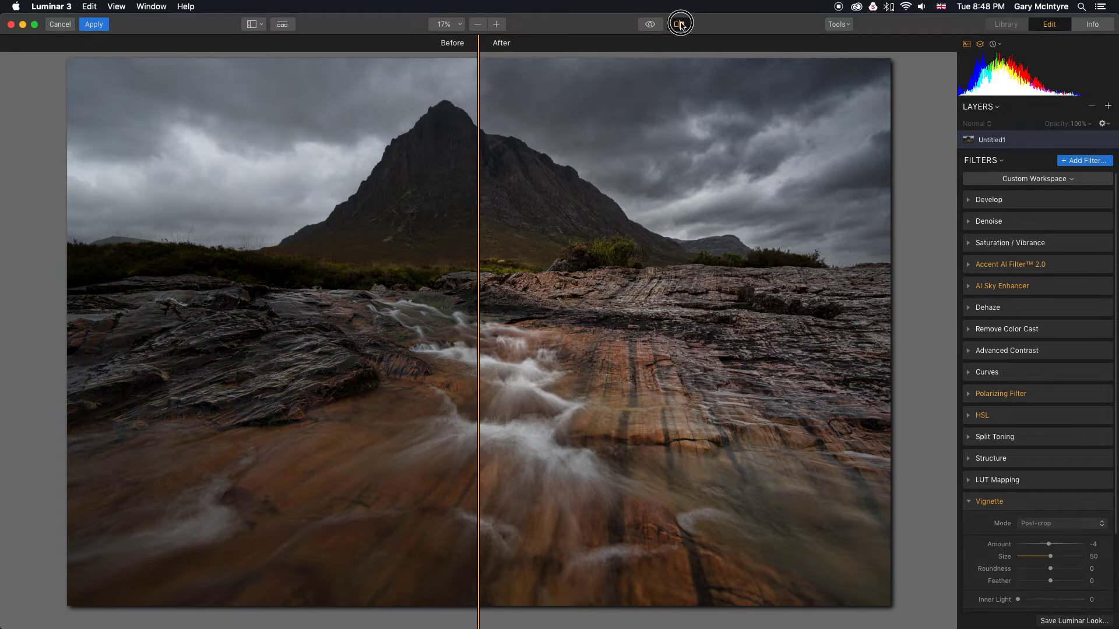
pyautogui.moveTo(479, 166); pyautogui.dragTo(74, 156)
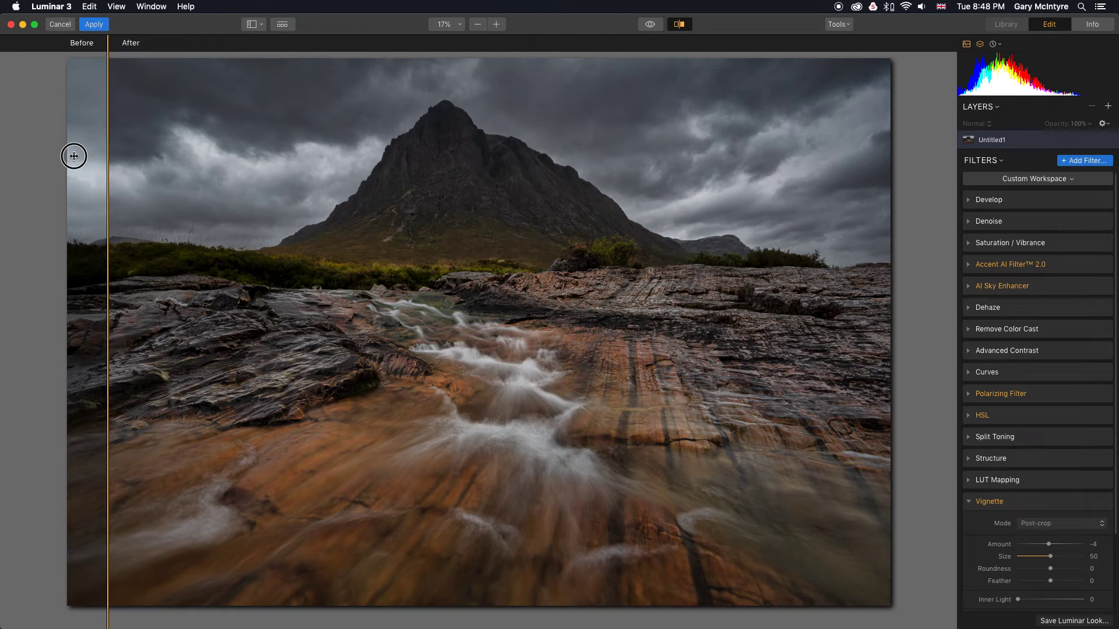
pyautogui.moveTo(74, 156)
pyautogui.mouseDown()
pyautogui.moveTo(819, 178)
pyautogui.moveTo(113, 165)
pyautogui.moveTo(844, 206)
pyautogui.moveTo(75, 165)
pyautogui.mouseUp()
pyautogui.click(93, 25)
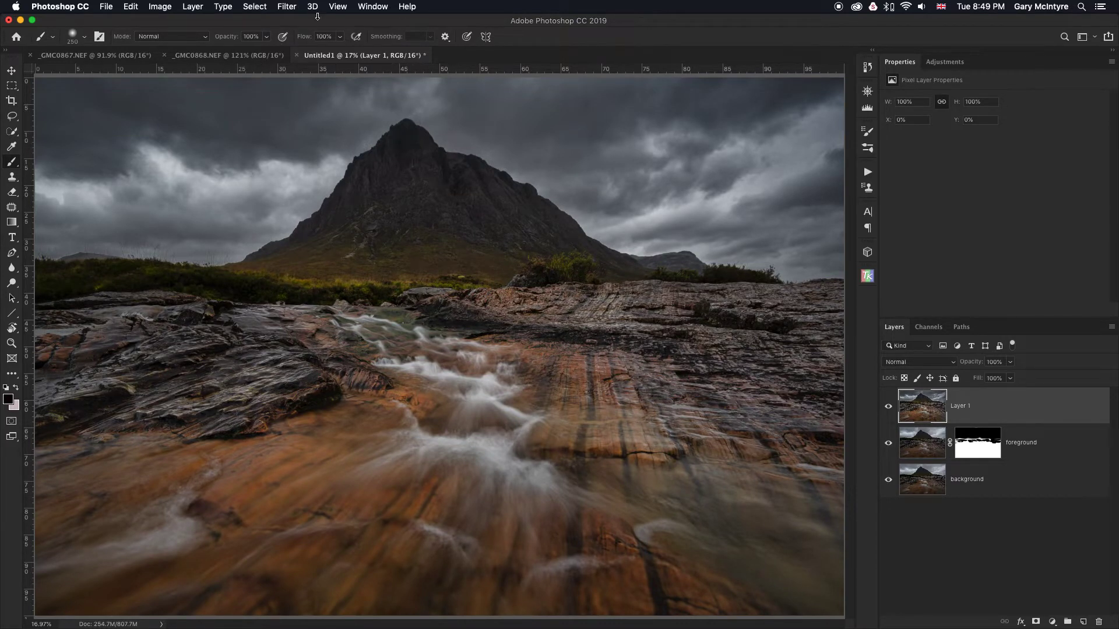
# - In the Camera Raw Filter, add a reset graduated filter from the image's upper edge to the mountain's base with exposure -0.40
pyautogui.click(289, 7)
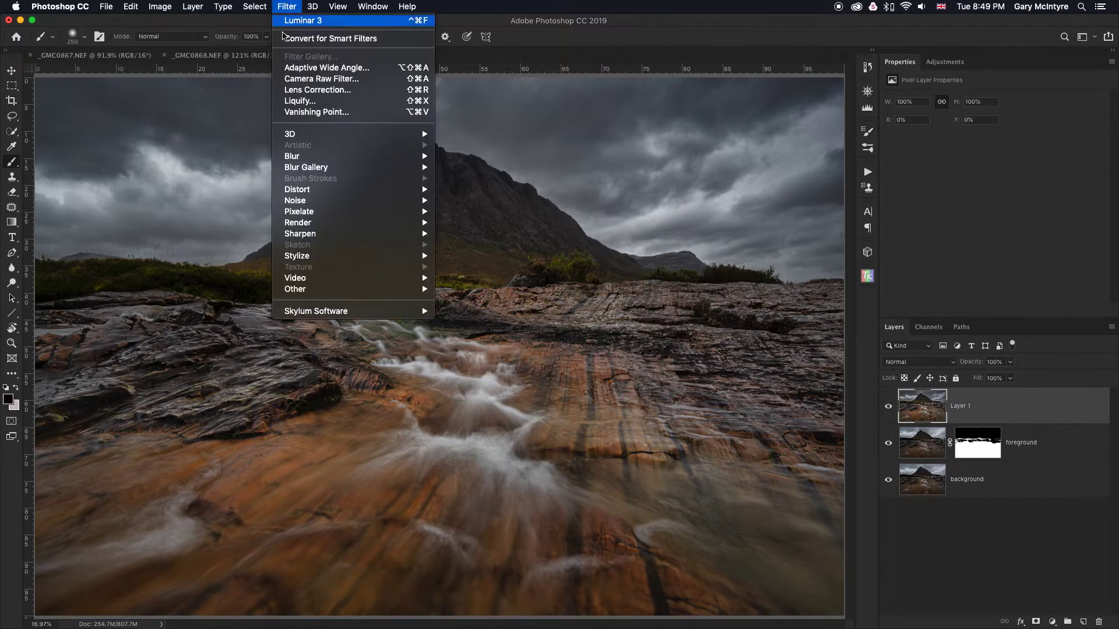
pyautogui.click(331, 80)
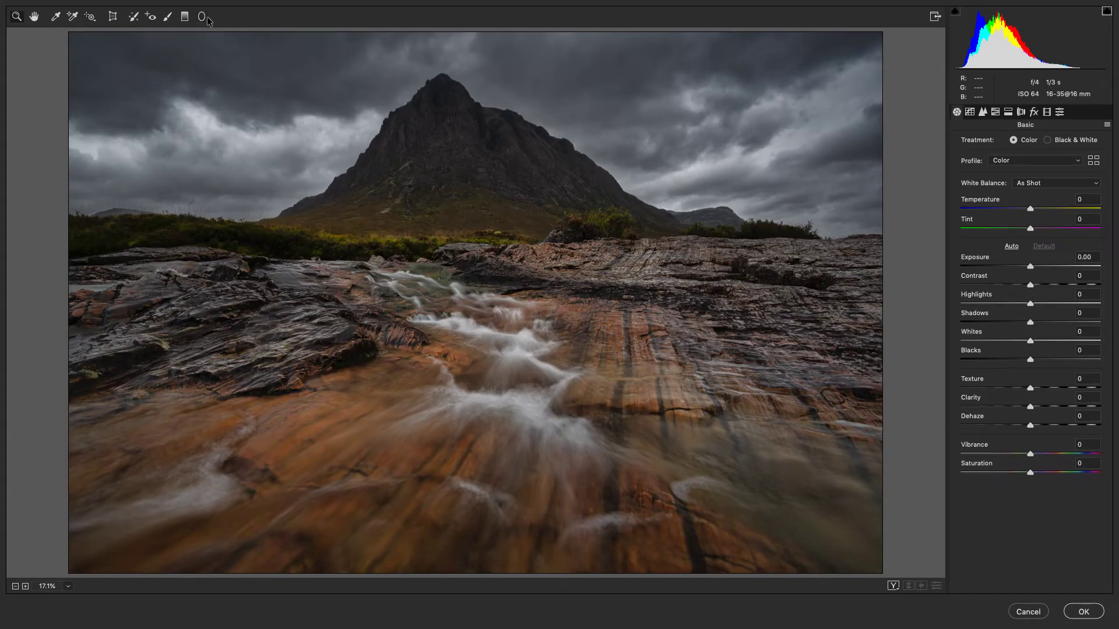
pyautogui.click(186, 18)
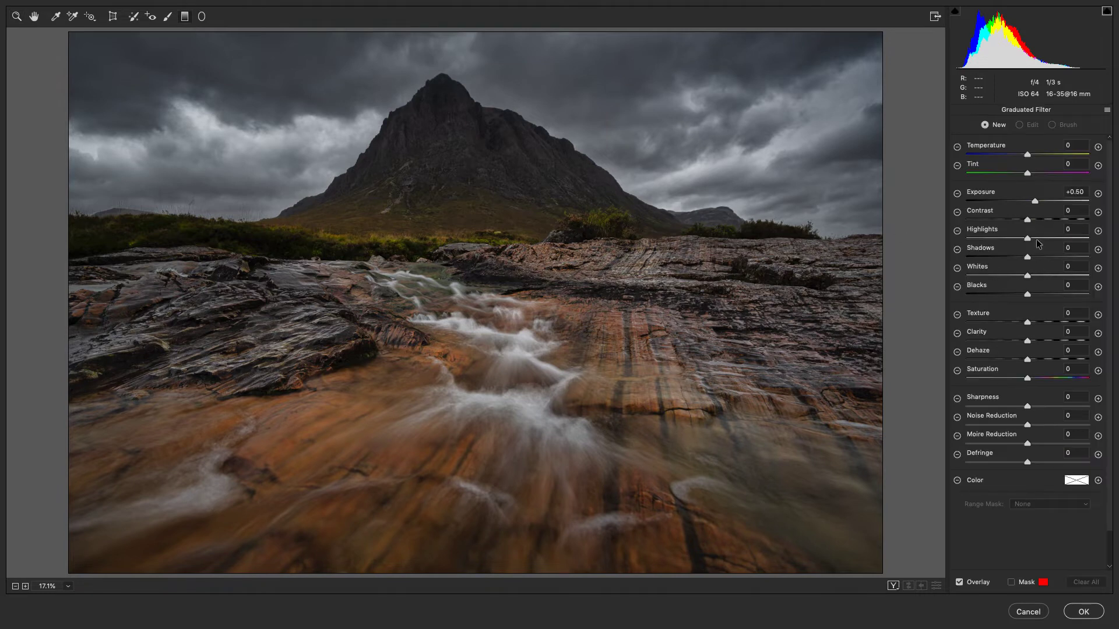
pyautogui.click(1107, 111)
pyautogui.click(1029, 139)
pyautogui.moveTo(1027, 203); pyautogui.dragTo(1023, 202)
pyautogui.moveTo(471, 29); pyautogui.dragTo(470, 205)
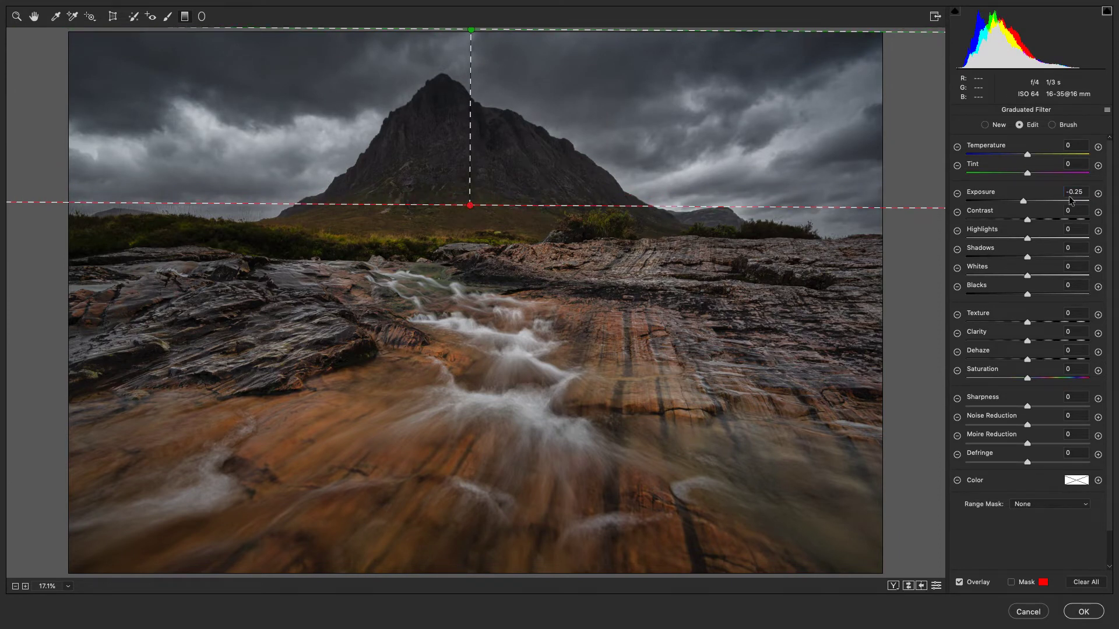
pyautogui.moveTo(1024, 204); pyautogui.dragTo(1021, 204)
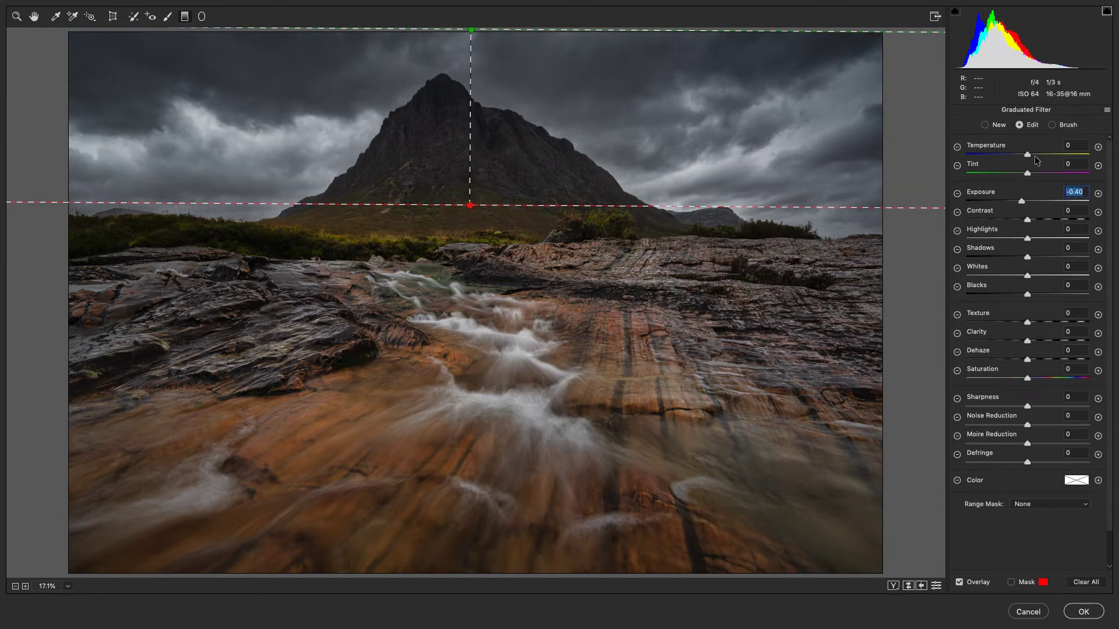
# - Erase the graduated filter's effect from the mountain with the auto-masked brush
pyautogui.click(1053, 125)
pyautogui.moveTo(426, 104)
pyautogui.mouseDown()
pyautogui.moveTo(439, 92)
pyautogui.moveTo(417, 110)
pyautogui.moveTo(444, 100)
pyautogui.moveTo(474, 126)
pyautogui.moveTo(435, 113)
pyautogui.moveTo(519, 151)
pyautogui.moveTo(505, 122)
pyautogui.moveTo(575, 165)
pyautogui.moveTo(457, 137)
pyautogui.moveTo(429, 90)
pyautogui.moveTo(374, 164)
pyautogui.moveTo(547, 155)
pyautogui.moveTo(435, 192)
pyautogui.moveTo(631, 198)
pyautogui.moveTo(656, 218)
pyautogui.moveTo(549, 151)
pyautogui.moveTo(612, 197)
pyautogui.moveTo(464, 206)
pyautogui.mouseUp()
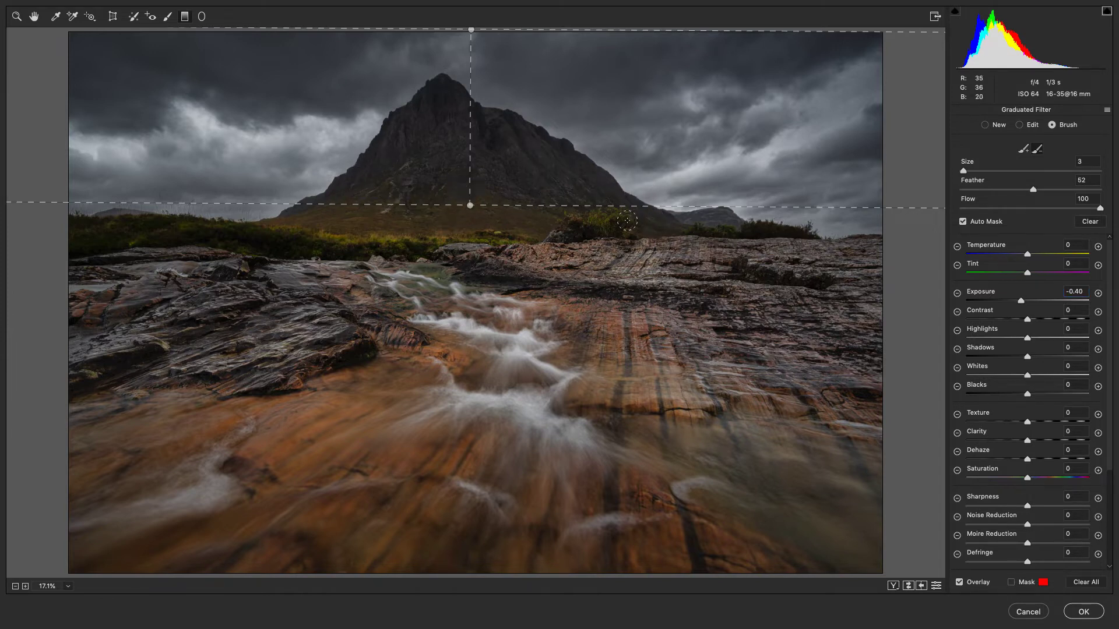
# - Add a reset radial filter as a flat ellipse over the rocks below the bush, with its overlay hidden and exposure at +0.15
pyautogui.click(202, 16)
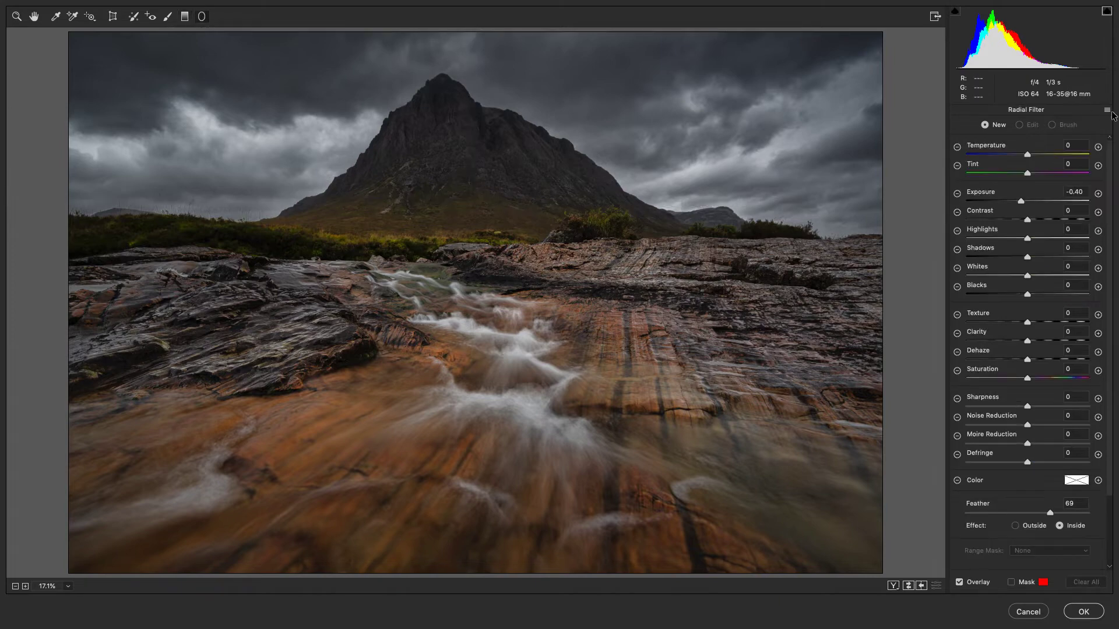
pyautogui.click(1108, 111)
pyautogui.click(1026, 138)
pyautogui.moveTo(613, 264); pyautogui.dragTo(698, 279)
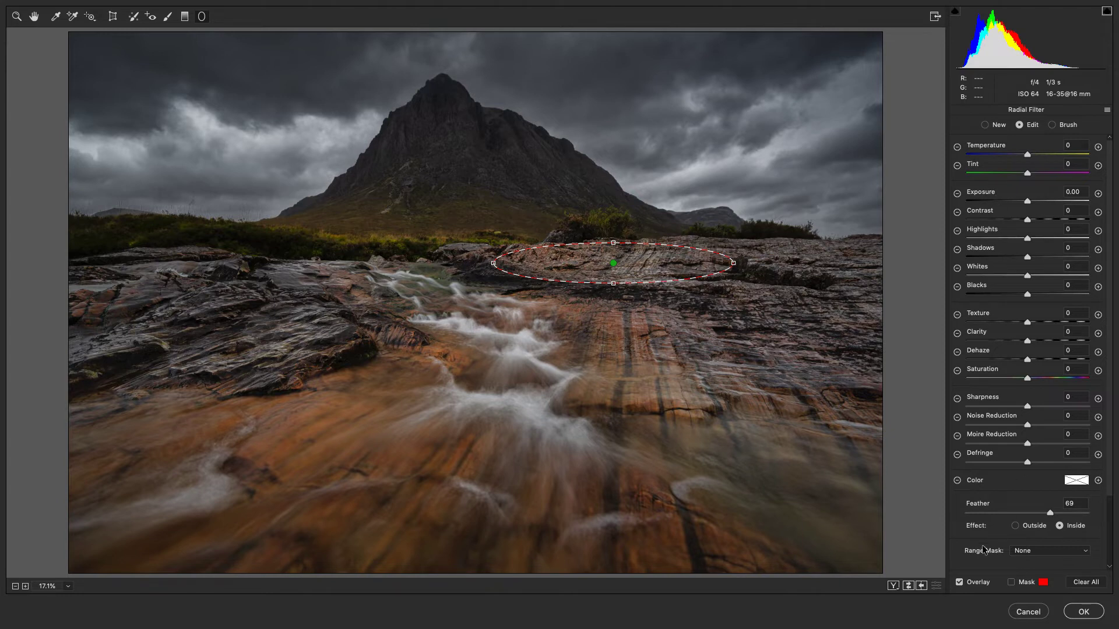
pyautogui.click(959, 582)
pyautogui.moveTo(1028, 201)
pyautogui.mouseDown()
pyautogui.moveTo(1066, 202)
pyautogui.moveTo(1009, 200)
pyautogui.moveTo(1043, 201)
pyautogui.moveTo(1030, 200)
pyautogui.mouseUp()
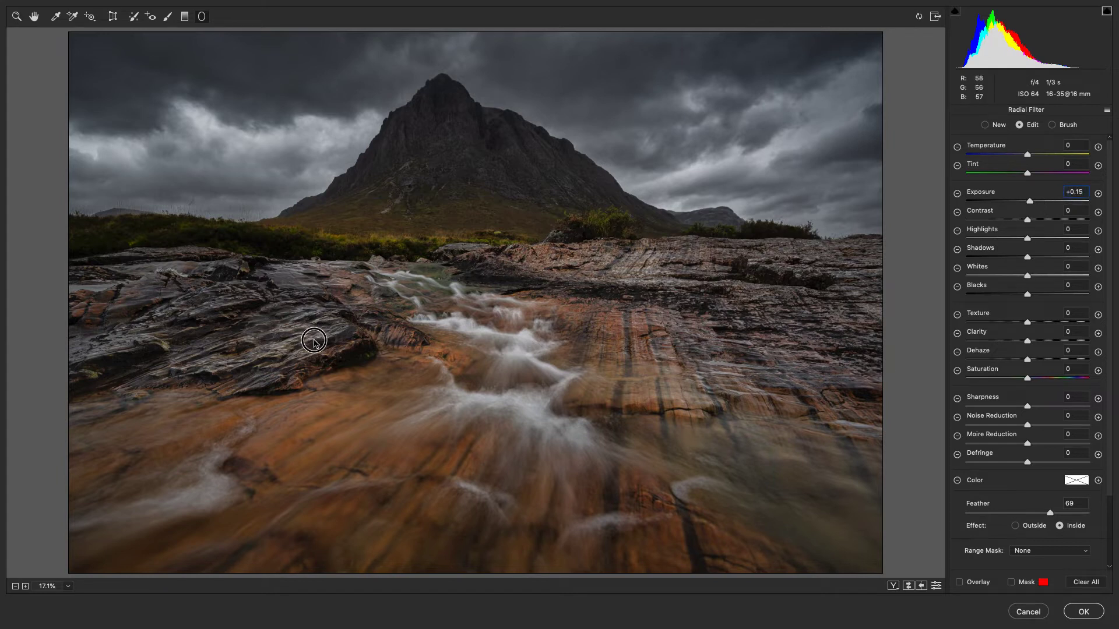
# - Add radial filters with +0.15 exposure over the left-hand rocks, the grass strip below the mountain and the bush
pyautogui.moveTo(313, 343); pyautogui.dragTo(353, 376)
pyautogui.click(382, 239)
pyautogui.moveTo(382, 238); pyautogui.dragTo(517, 238)
pyautogui.click(959, 582)
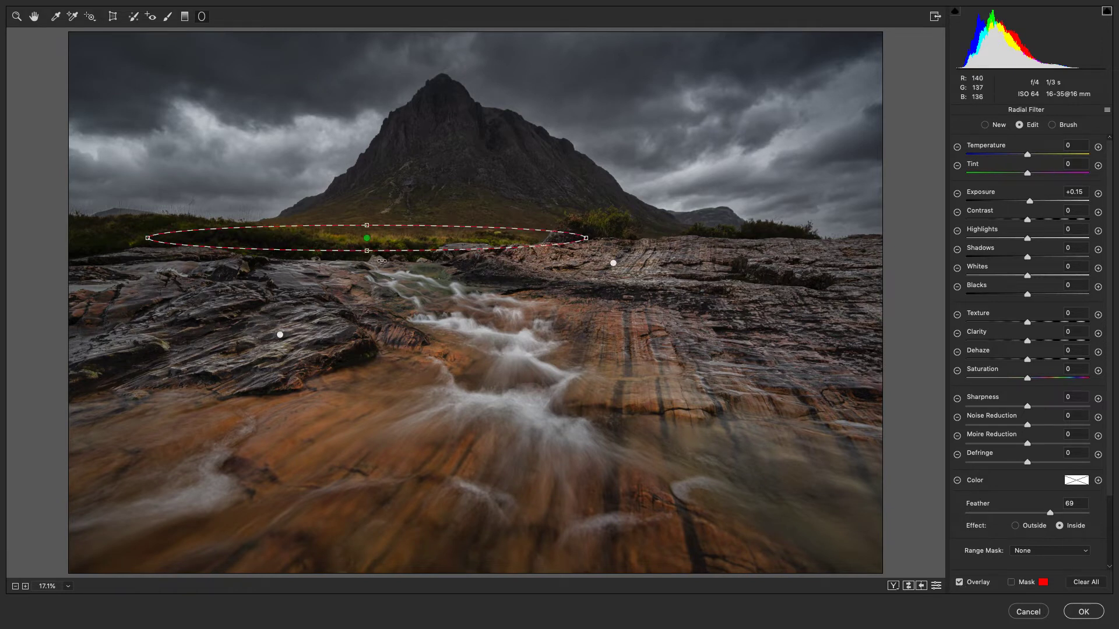
pyautogui.click(367, 224)
pyautogui.moveTo(367, 223); pyautogui.dragTo(366, 226)
pyautogui.moveTo(571, 255); pyautogui.dragTo(570, 263)
pyautogui.moveTo(607, 217); pyautogui.dragTo(624, 225)
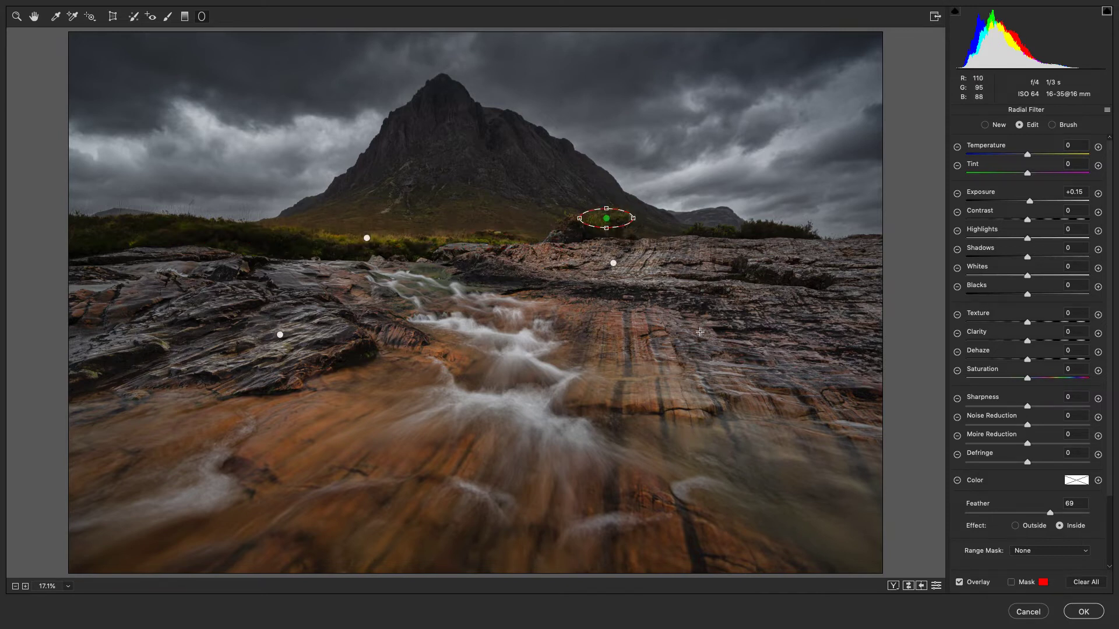
# - Add a tilted elliptical radial filter over the cascading white water and fit its position and width to the stream
pyautogui.moveTo(485, 402); pyautogui.dragTo(583, 419)
pyautogui.moveTo(485, 402); pyautogui.dragTo(500, 378)
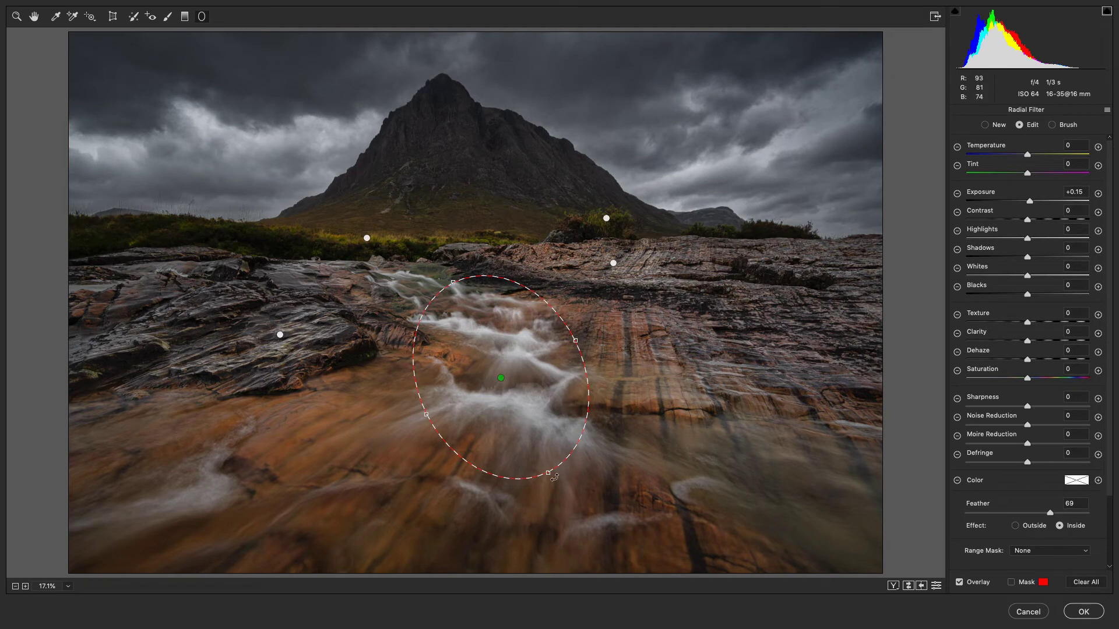
pyautogui.moveTo(578, 341); pyautogui.dragTo(567, 350)
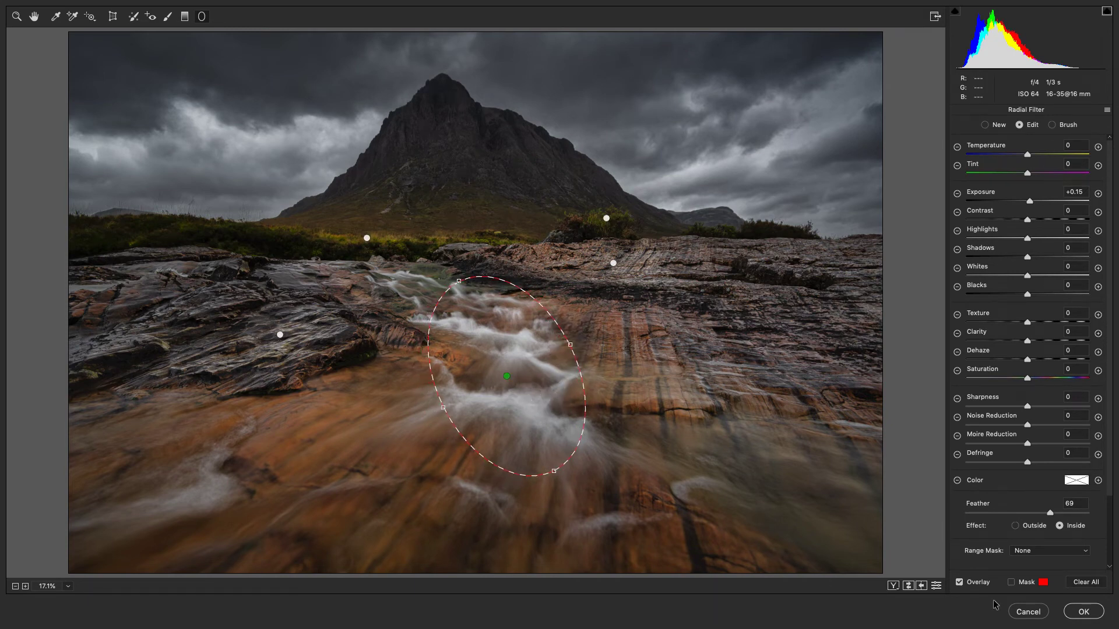
# - Raise the water radial filter's exposure to +0.35 and add another small one over the upper part of the stream
pyautogui.click(962, 583)
pyautogui.press('v')
pyautogui.press('v')
pyautogui.press('v')
pyautogui.press('v')
pyautogui.moveTo(1030, 200); pyautogui.dragTo(1033, 202)
pyautogui.press('v')
pyautogui.moveTo(412, 284)
pyautogui.mouseDown()
pyautogui.moveTo(466, 305)
pyautogui.moveTo(463, 325)
pyautogui.moveTo(429, 292)
pyautogui.mouseUp()
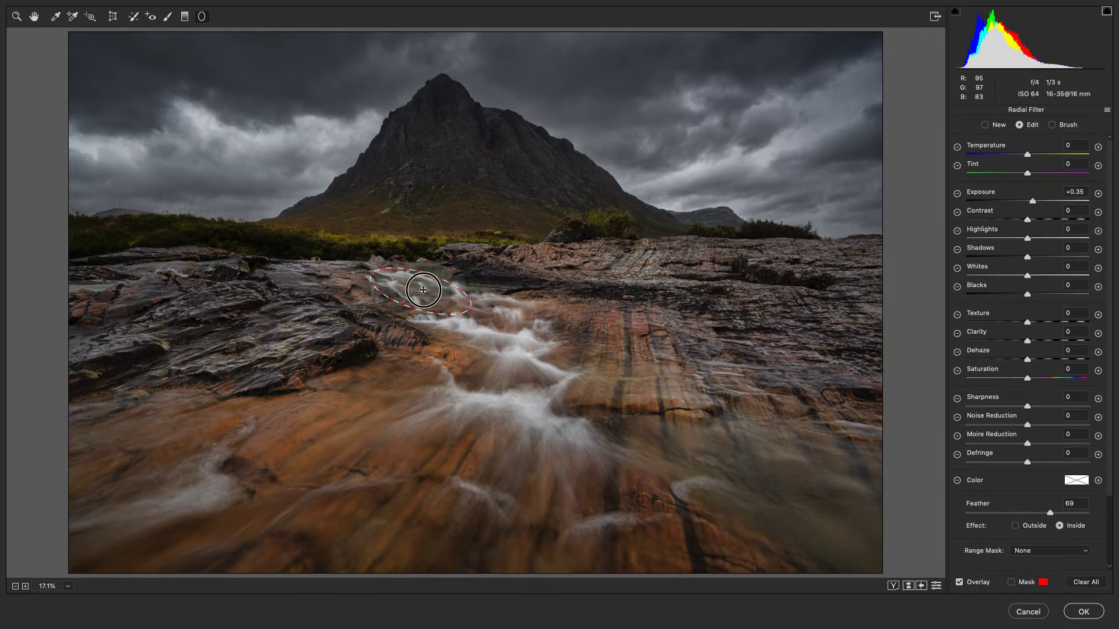
pyautogui.press('v')
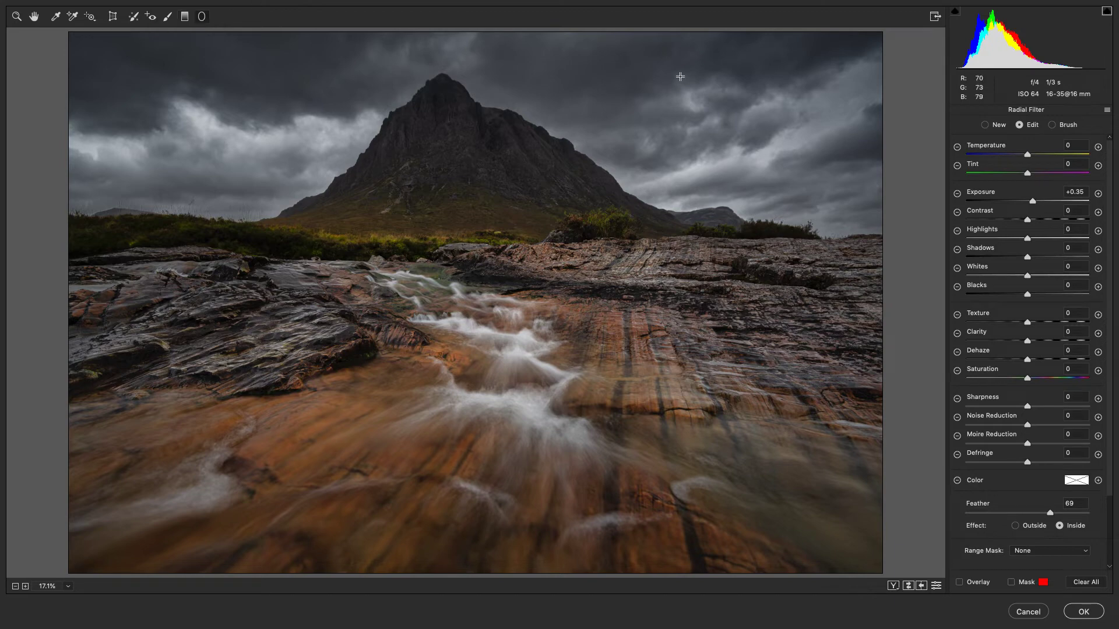
# - Leave the radial filter and set the post-crop vignetting amount to -12 in the effects settings
pyautogui.click(36, 18)
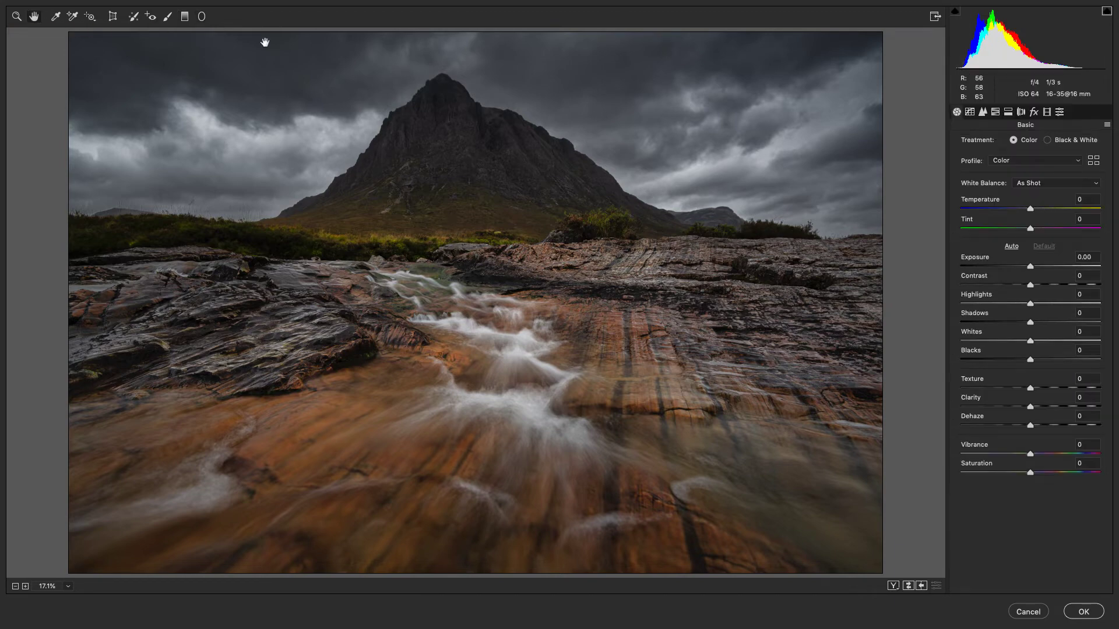
pyautogui.click(1034, 112)
pyautogui.moveTo(1030, 266); pyautogui.dragTo(1023, 268)
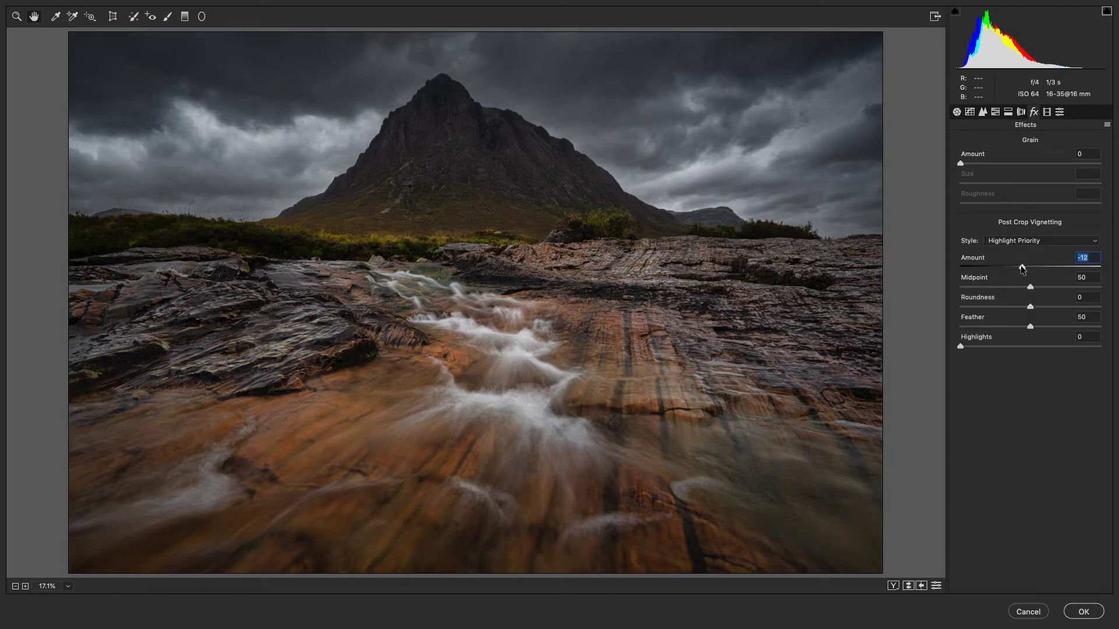